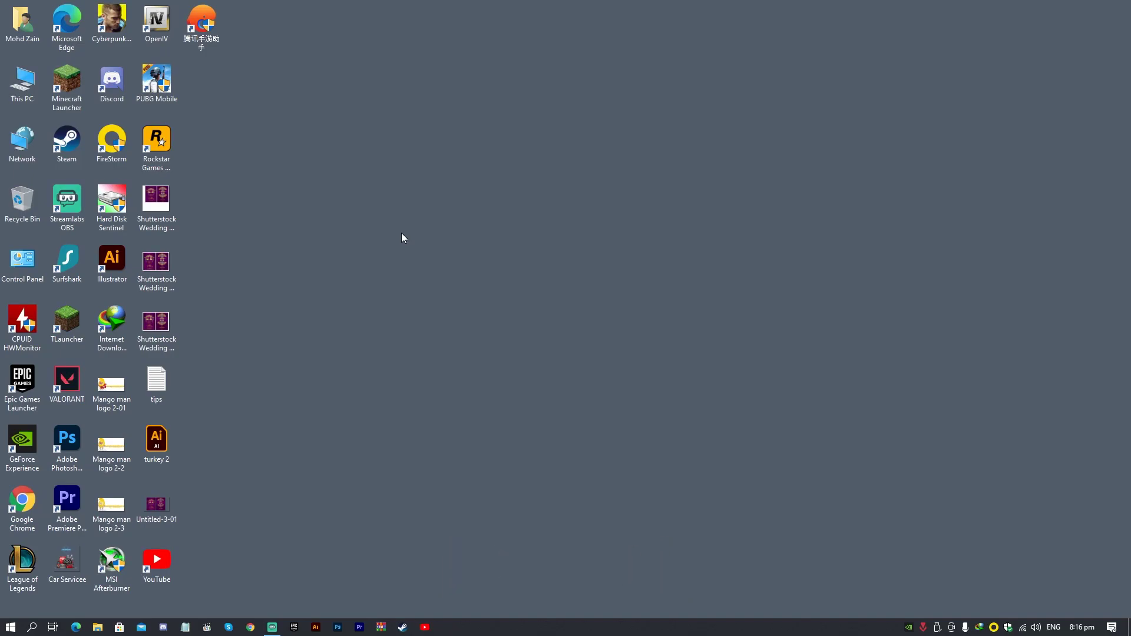
Load reshade.me in Chrome and jump to the ReShade 4.9.1 download section.
click(251, 627)
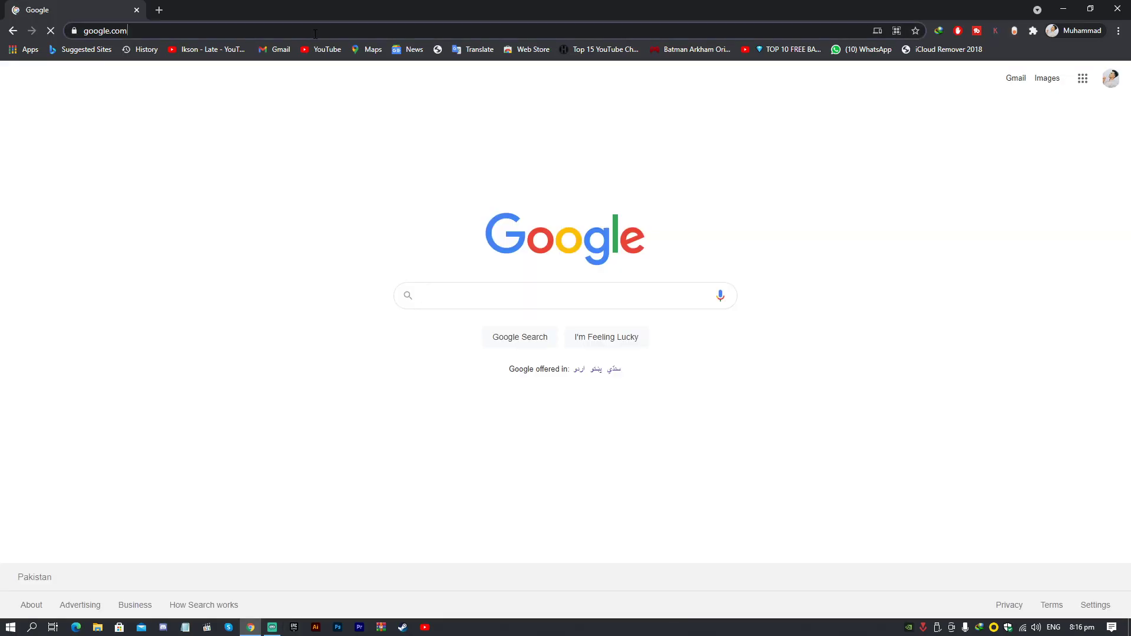
click(315, 31)
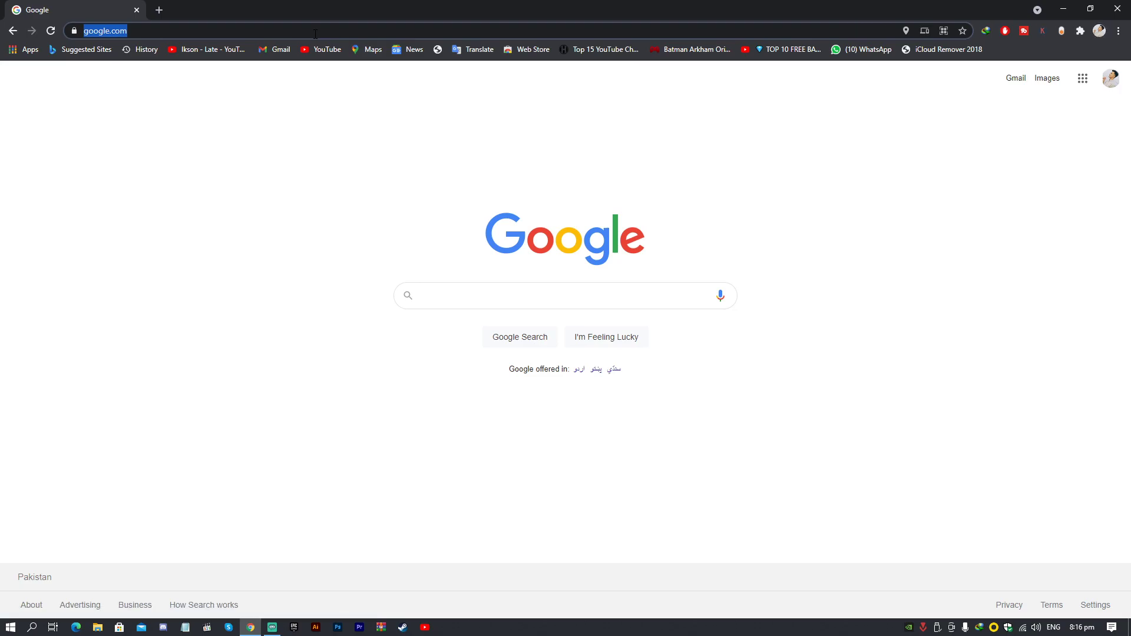
text(re)
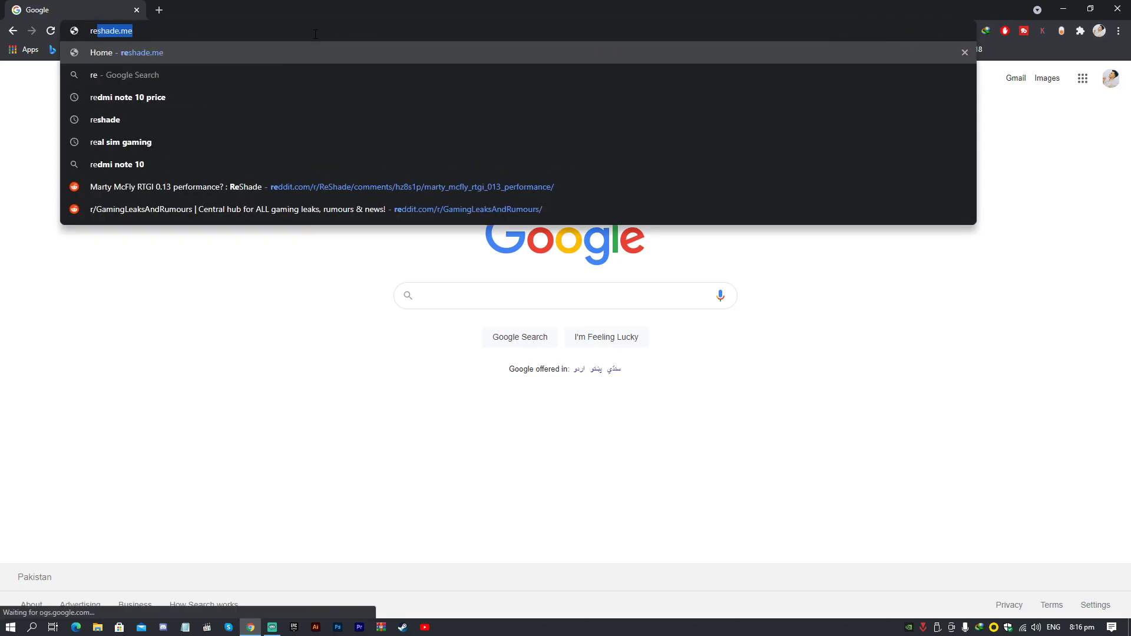
text(shade.me)
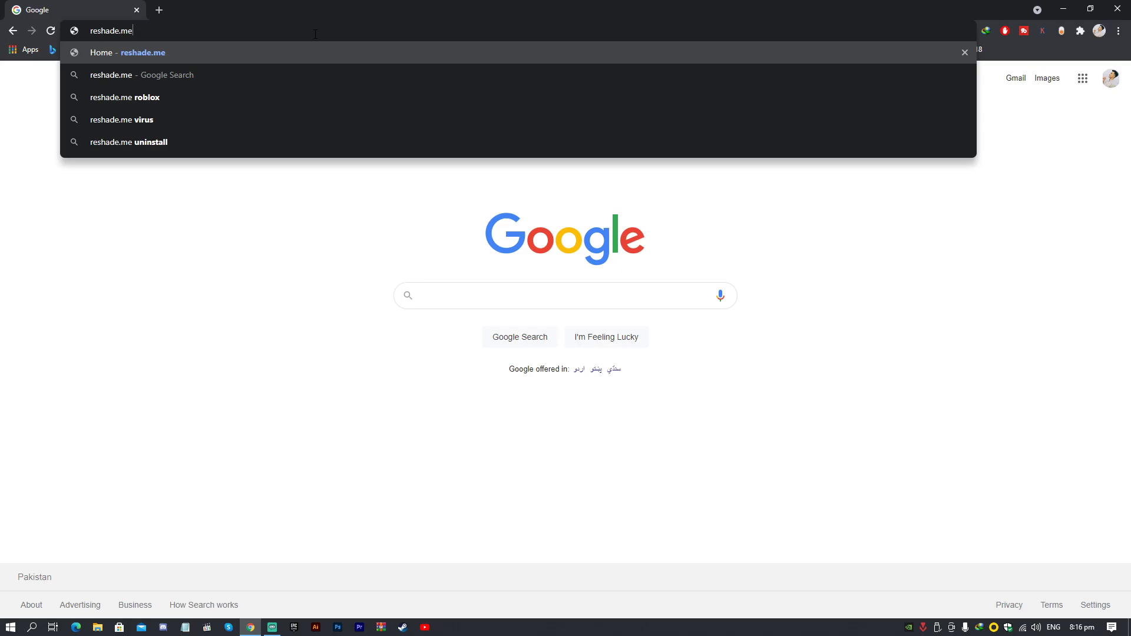
key(Return)
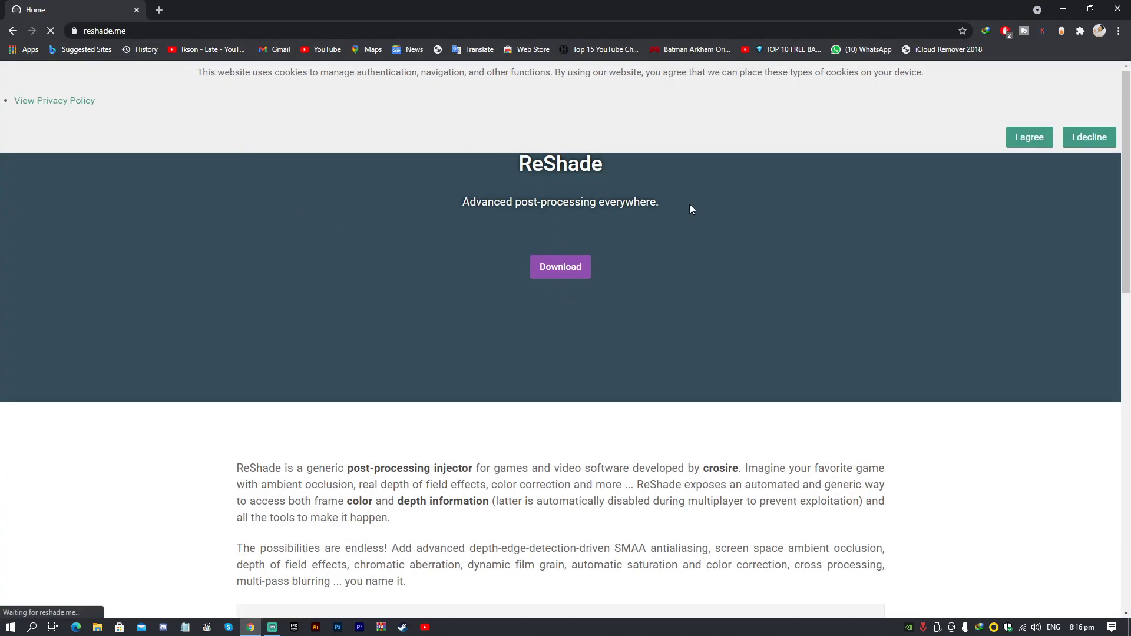
click(550, 267)
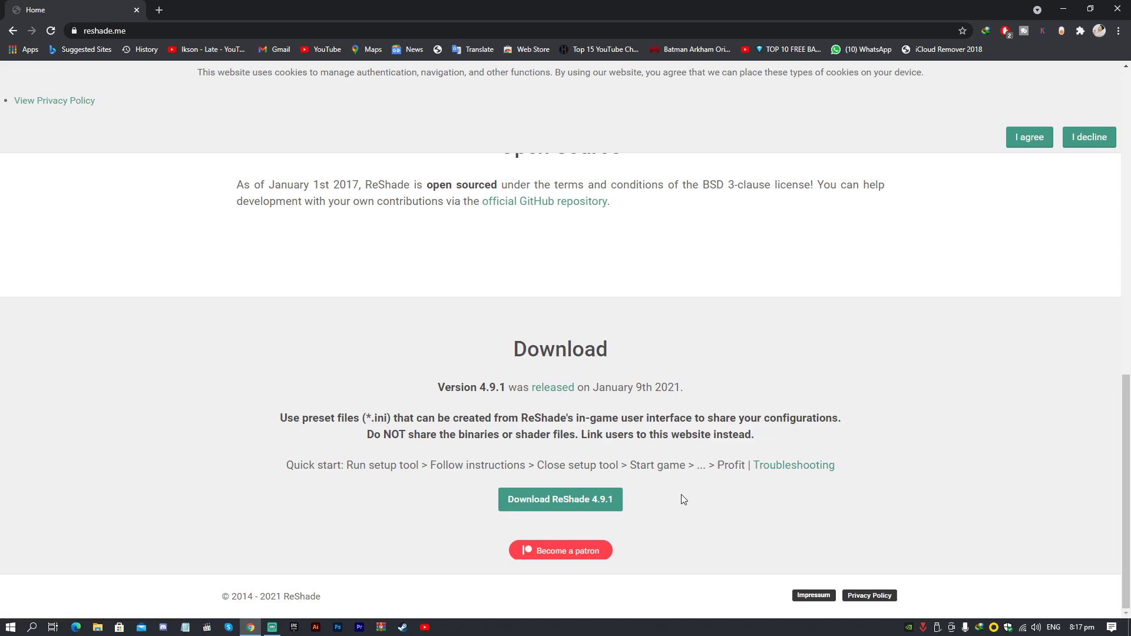
Download ReShade_Setup_4.9.1.exe with Internet Download Manager, accepting the duplicate, and run it.
click(595, 504)
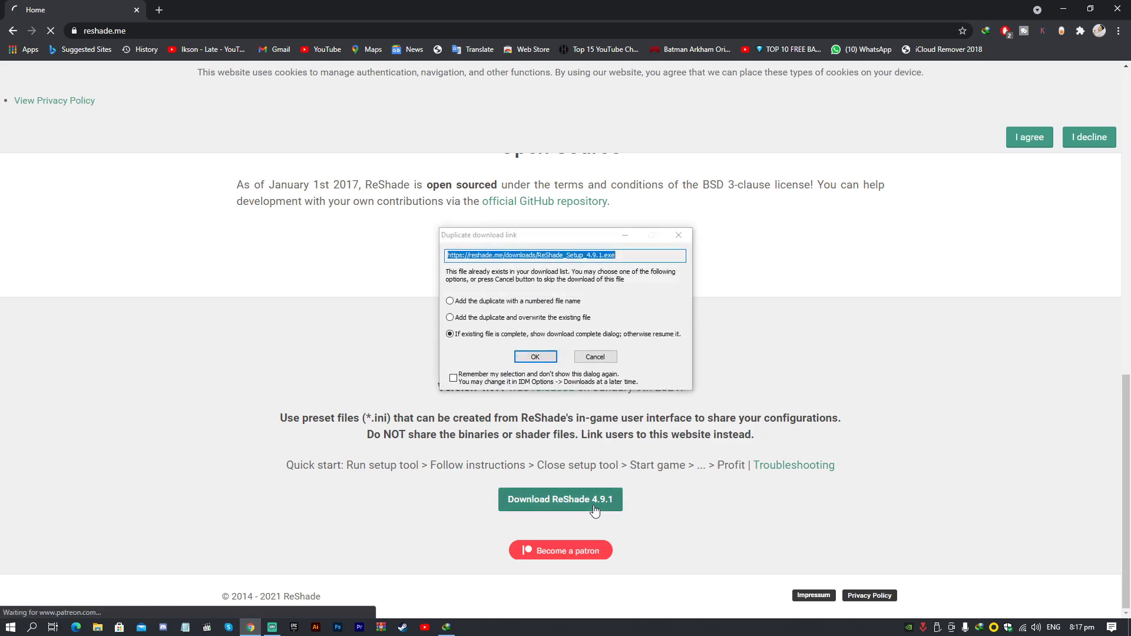
click(536, 357)
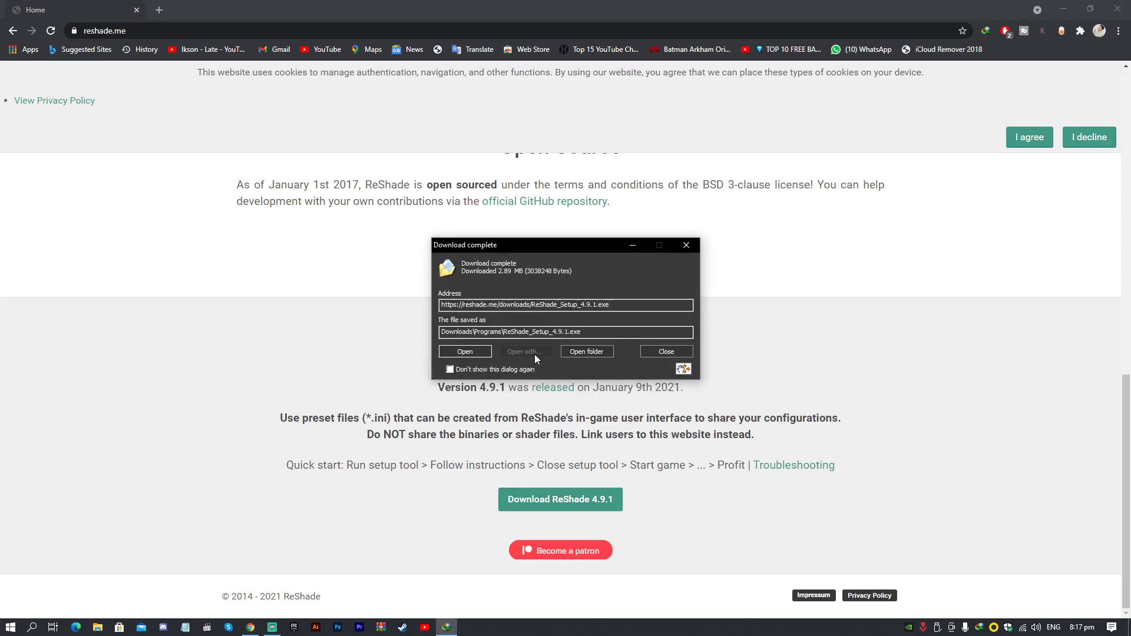
click(467, 351)
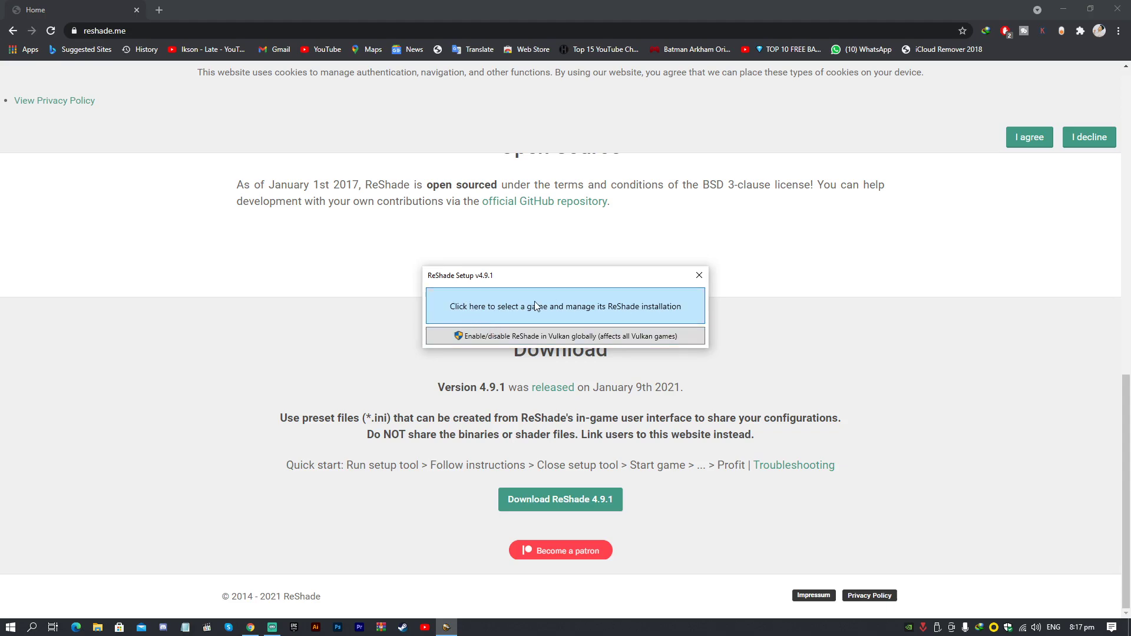
Pick H:\Red Dead Redemption 2\RDR2 as the game to install ReShade into.
click(586, 305)
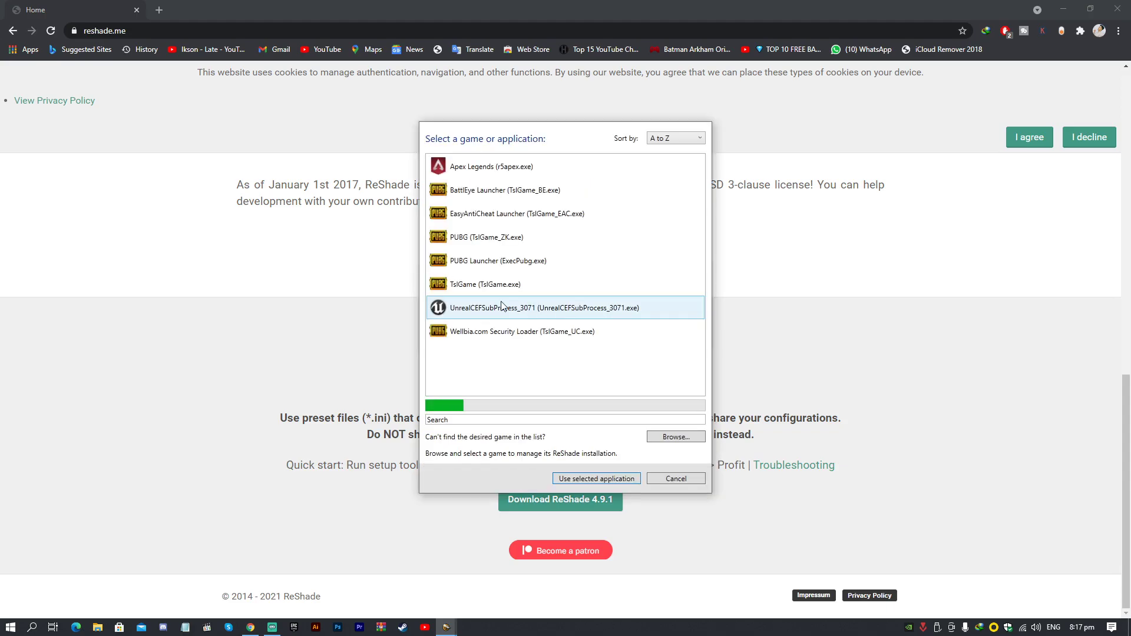
click(679, 438)
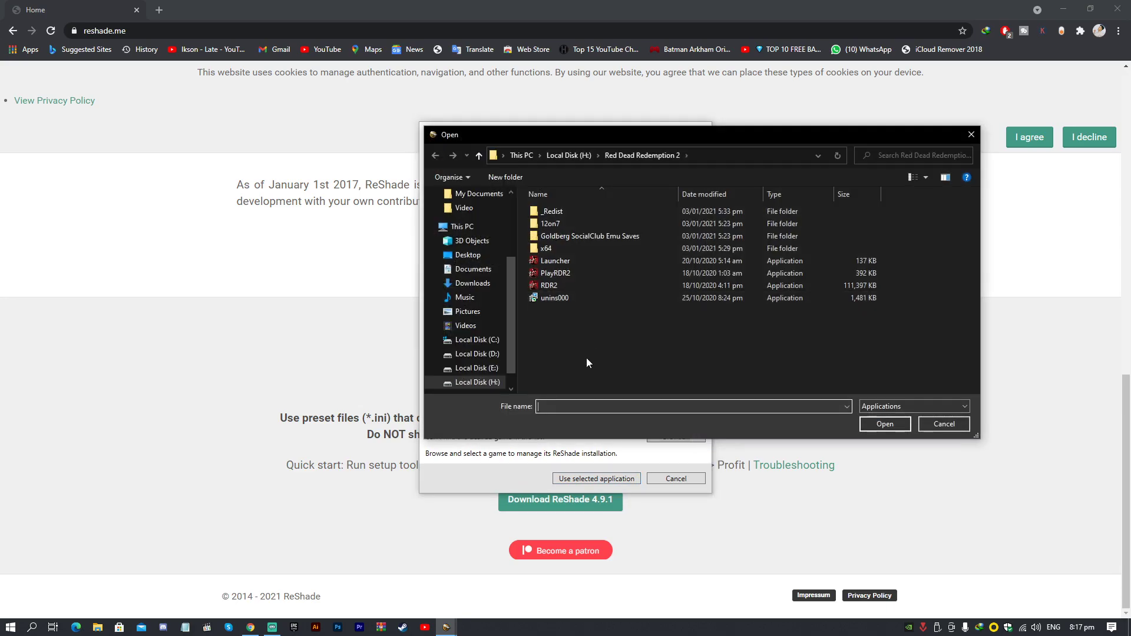
click(569, 155)
click(577, 250)
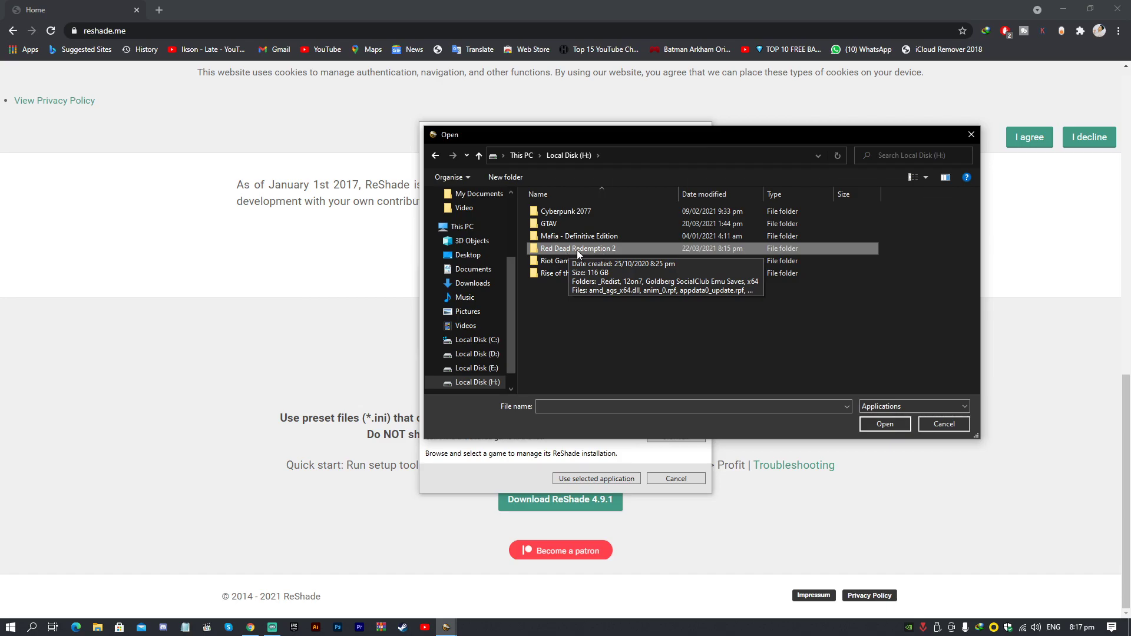
double_click(577, 250)
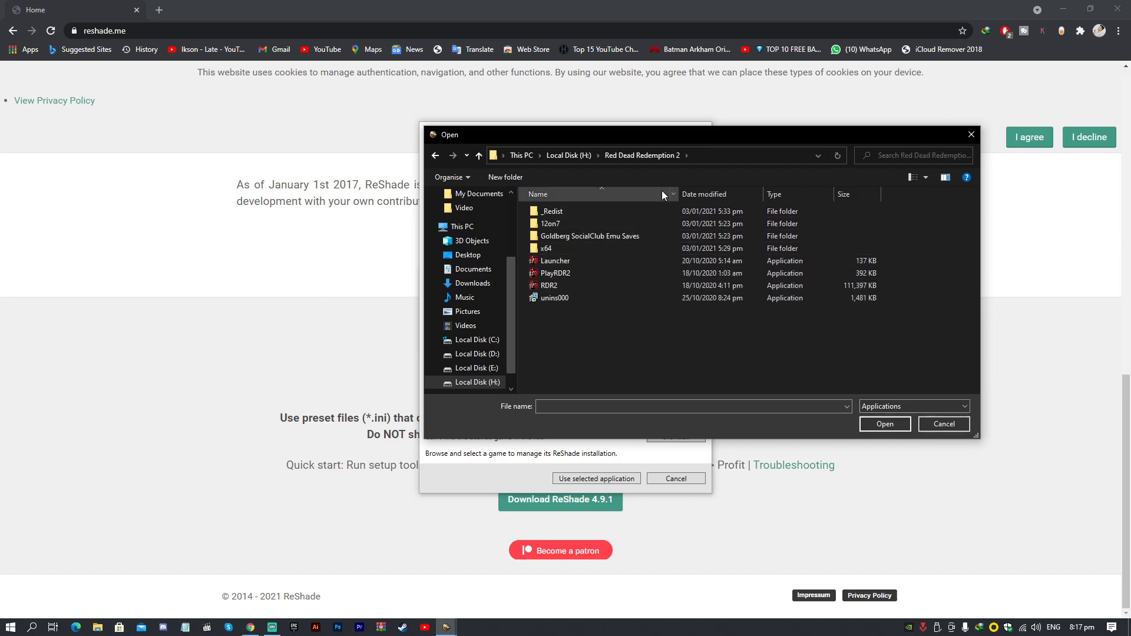
click(557, 287)
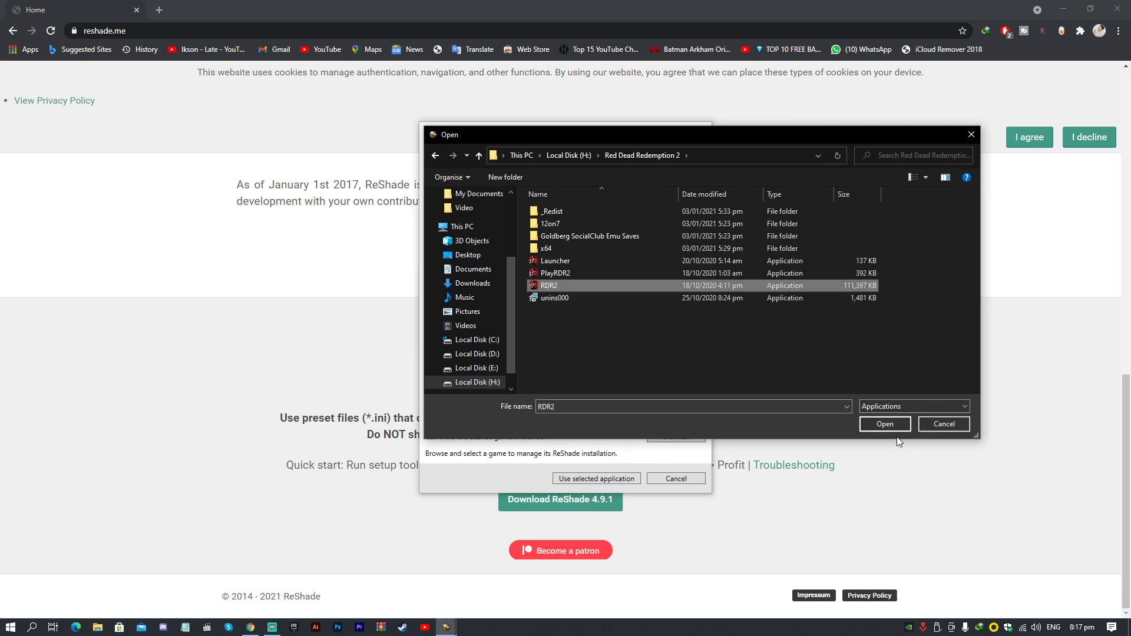
click(885, 424)
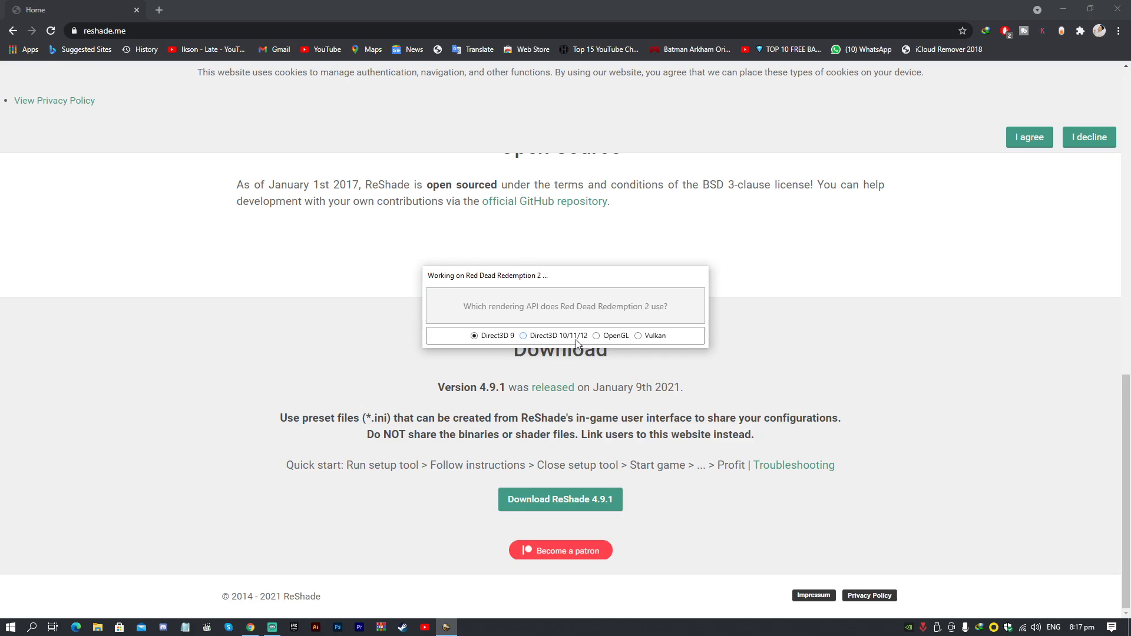
Choose Direct3D 10/11/12, select all effect packages, and start installing them.
click(566, 336)
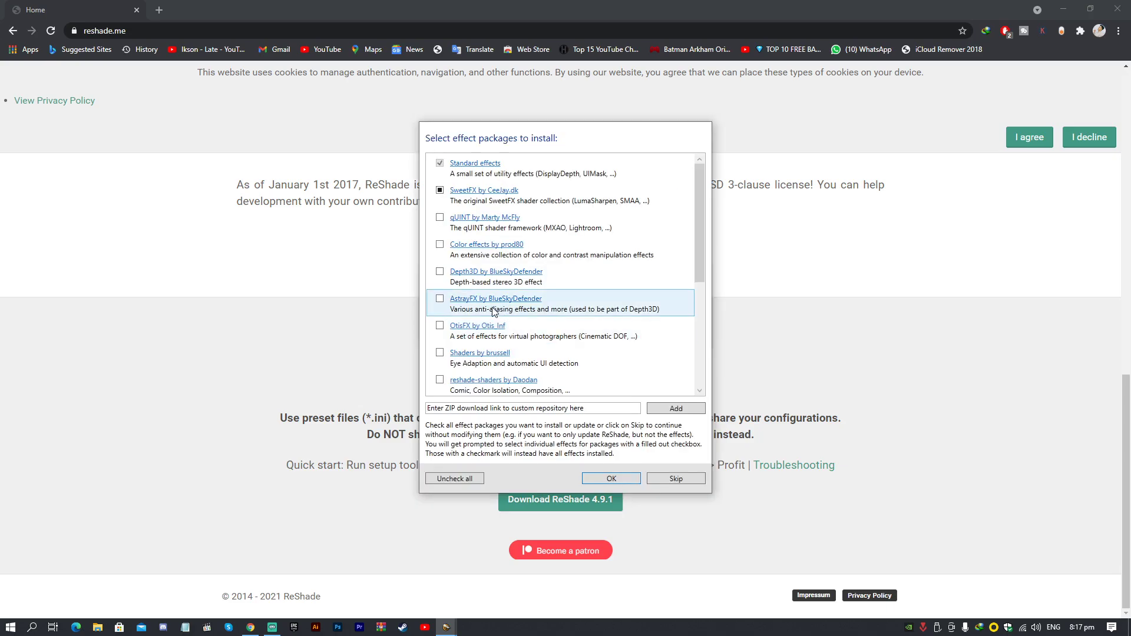
scroll(590, 319, down, 3)
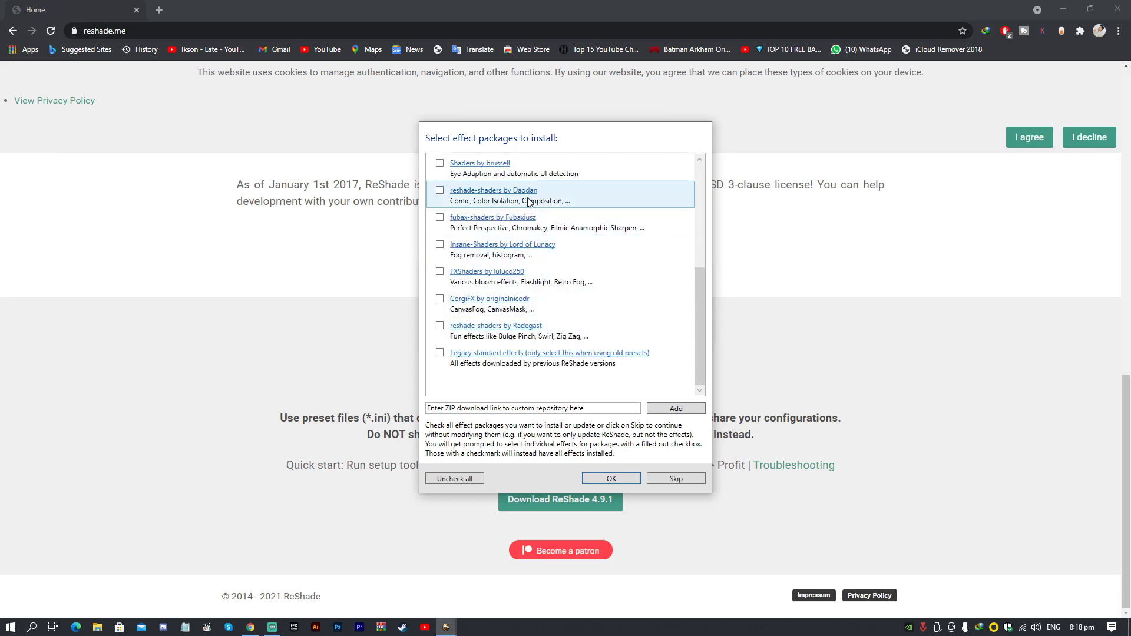
scroll(613, 293, up, 3)
scroll(611, 274, down, 3)
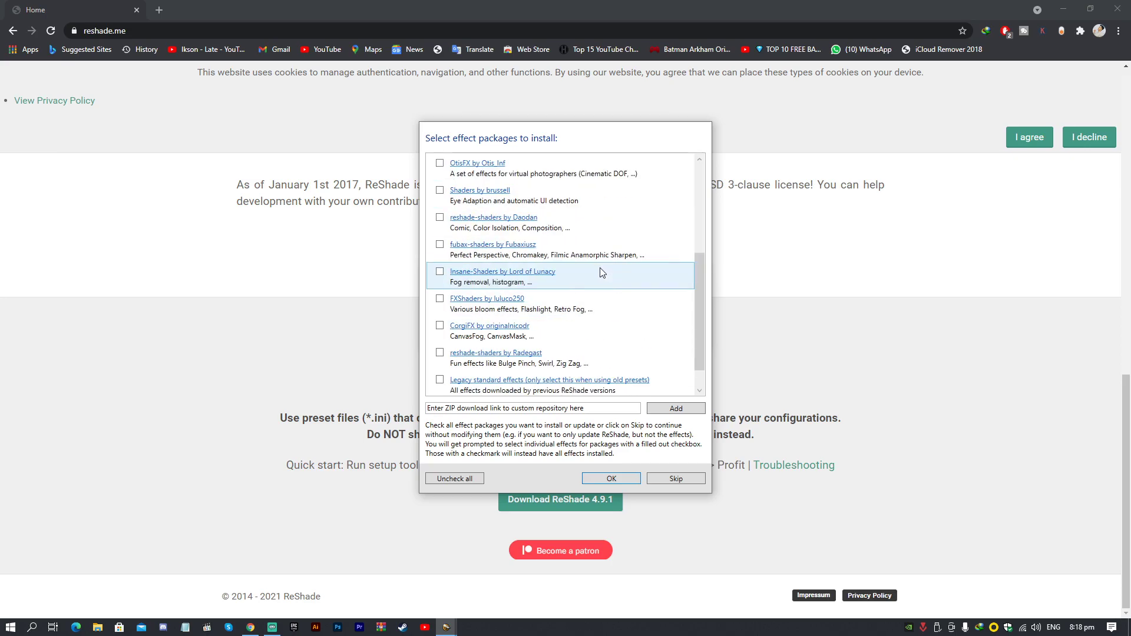
scroll(601, 270, down, 1)
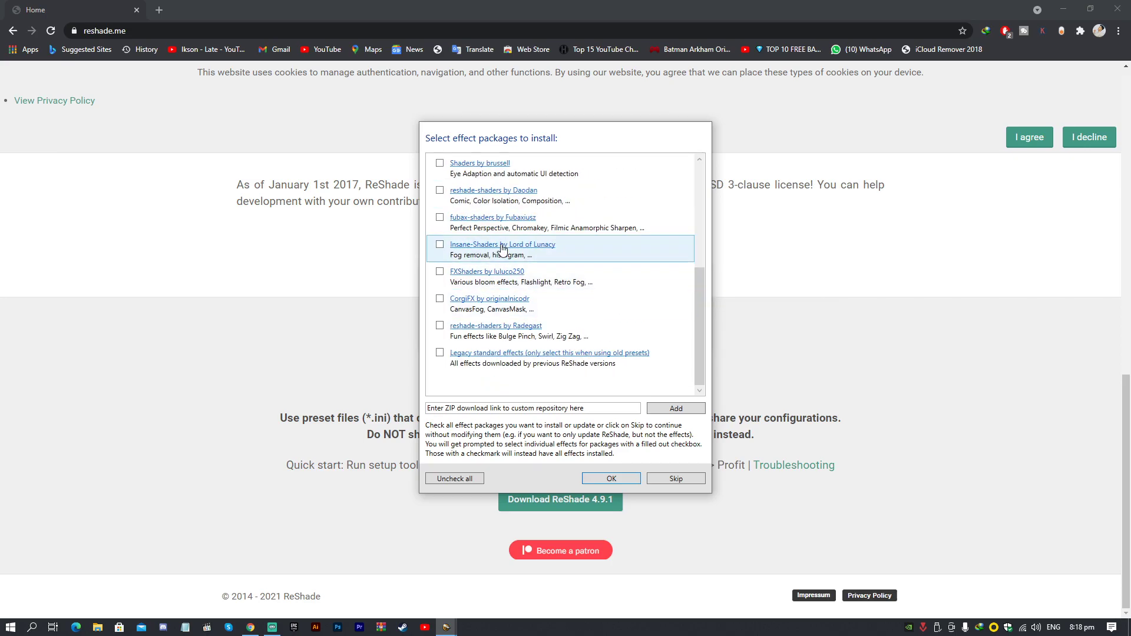
scroll(601, 266, up, 4)
click(459, 479)
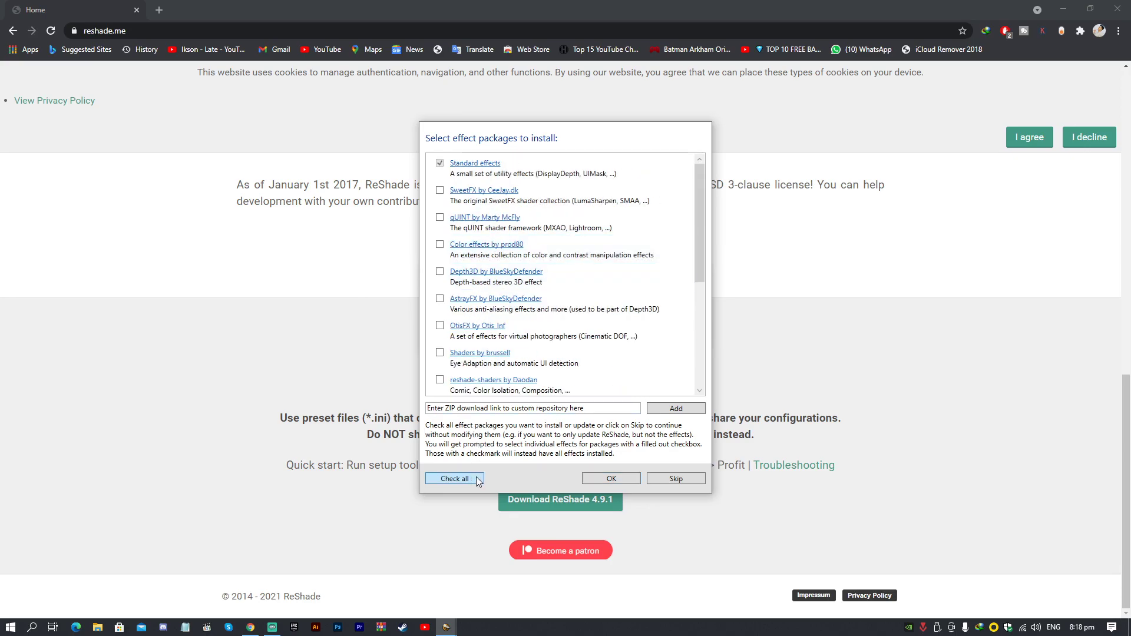
click(477, 479)
scroll(550, 309, down, 4)
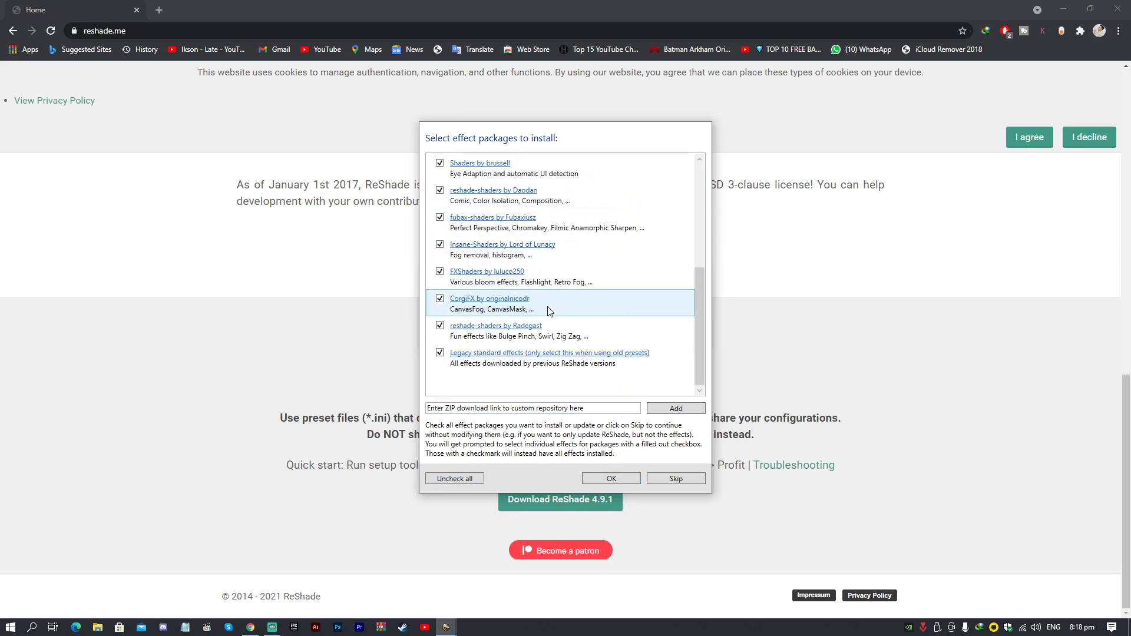
click(619, 478)
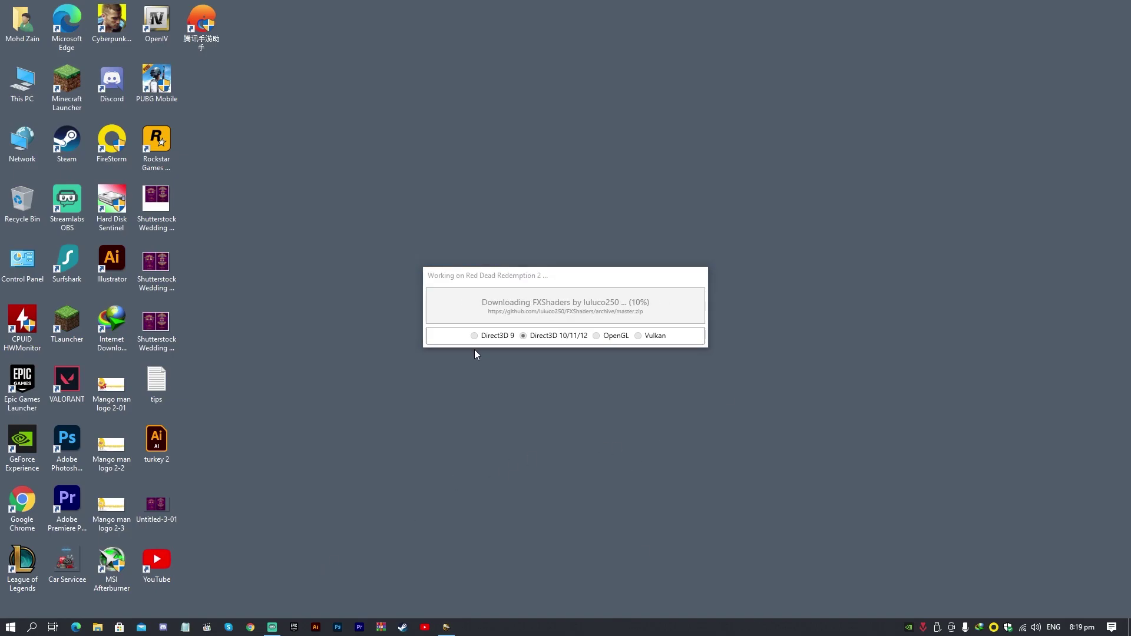
Operate the ReShade Setup window as the installation completes.
right_click(398, 388)
click(462, 431)
click(665, 316)
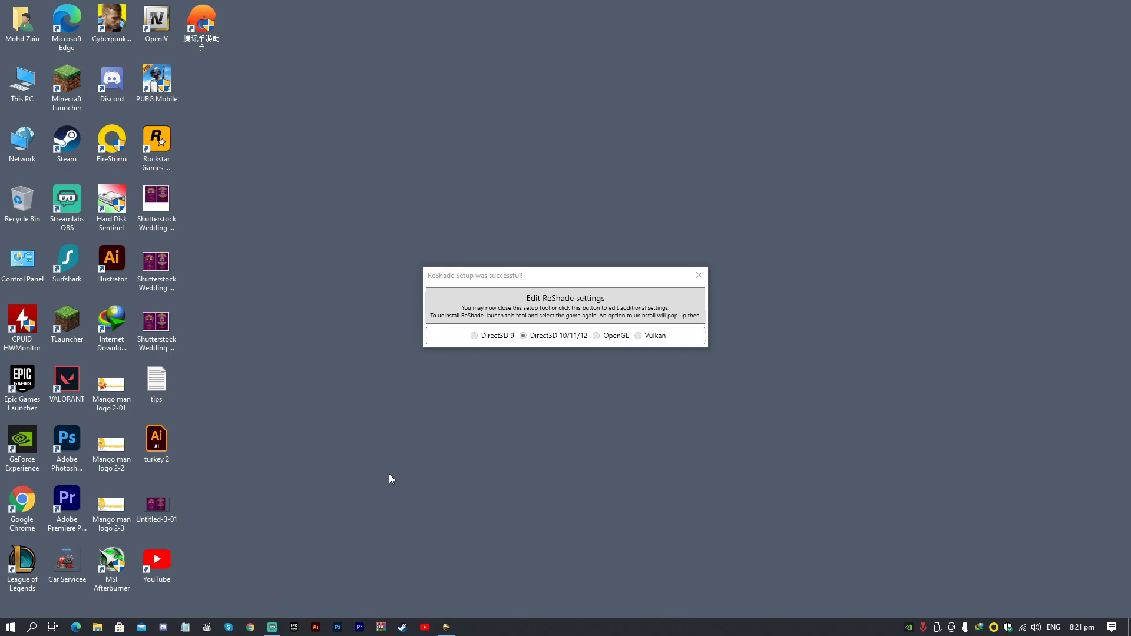
Open the rdr2_photorealistic preset archive from WinRAR's recent list and move it into view.
right_click(383, 629)
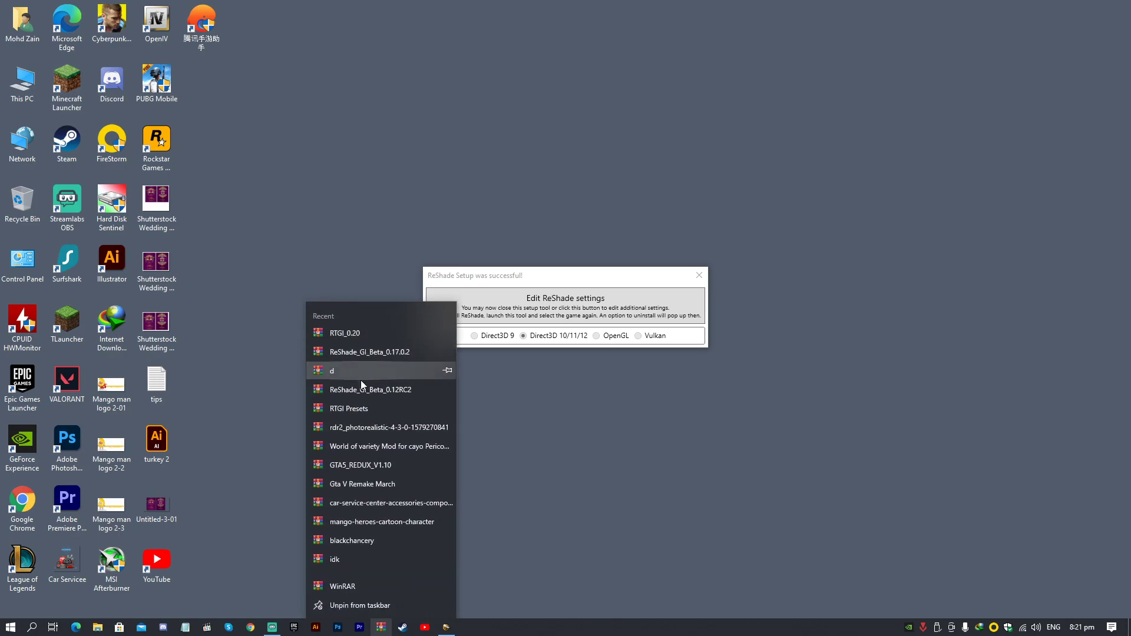
click(355, 427)
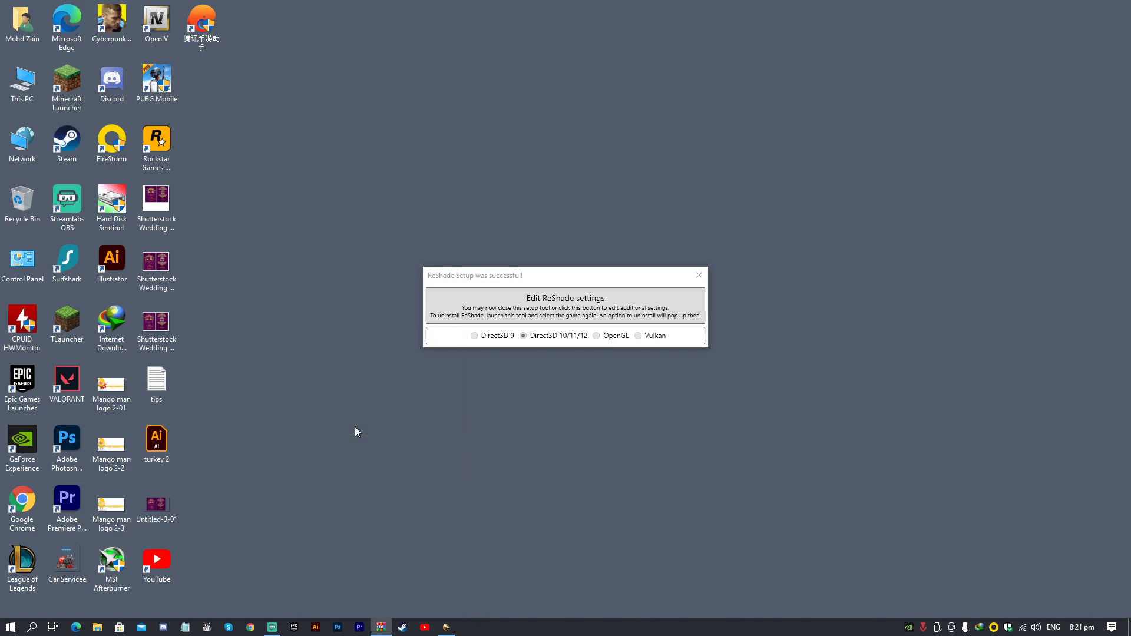
drag(1096, 15, 664, 14)
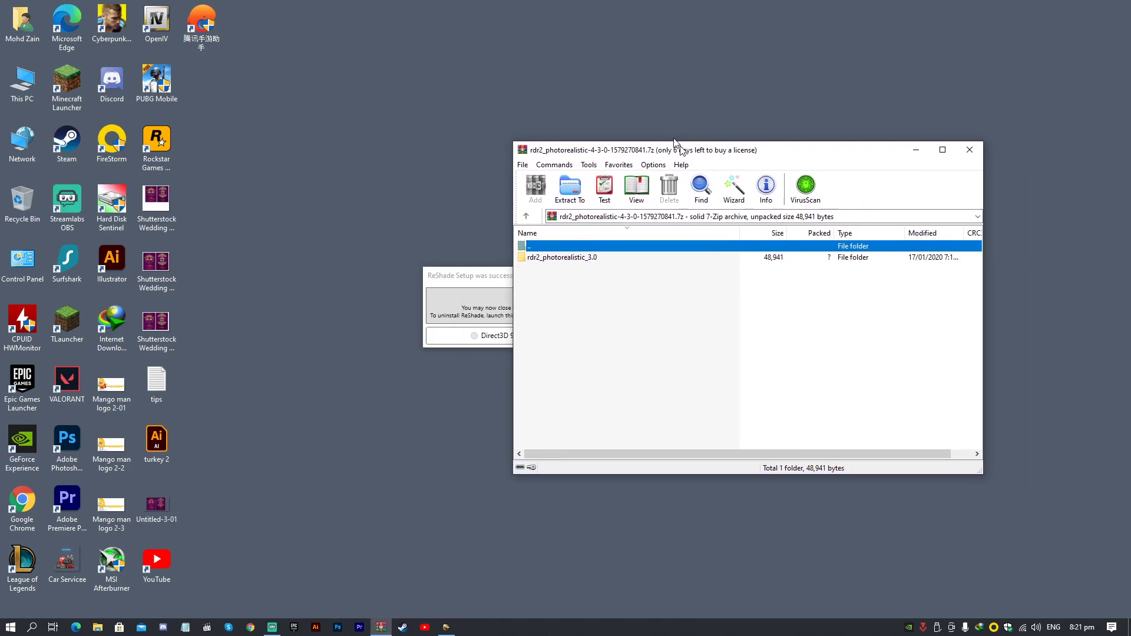
Open the H:\Red Dead Redemption 2 folder in File Explorer.
click(97, 628)
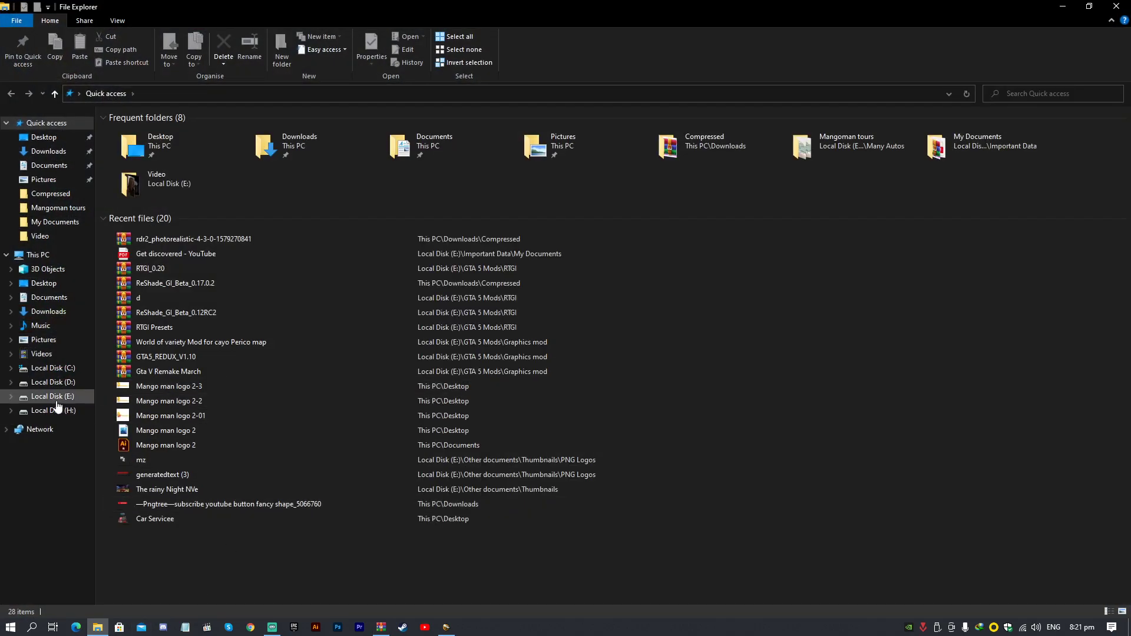
click(53, 410)
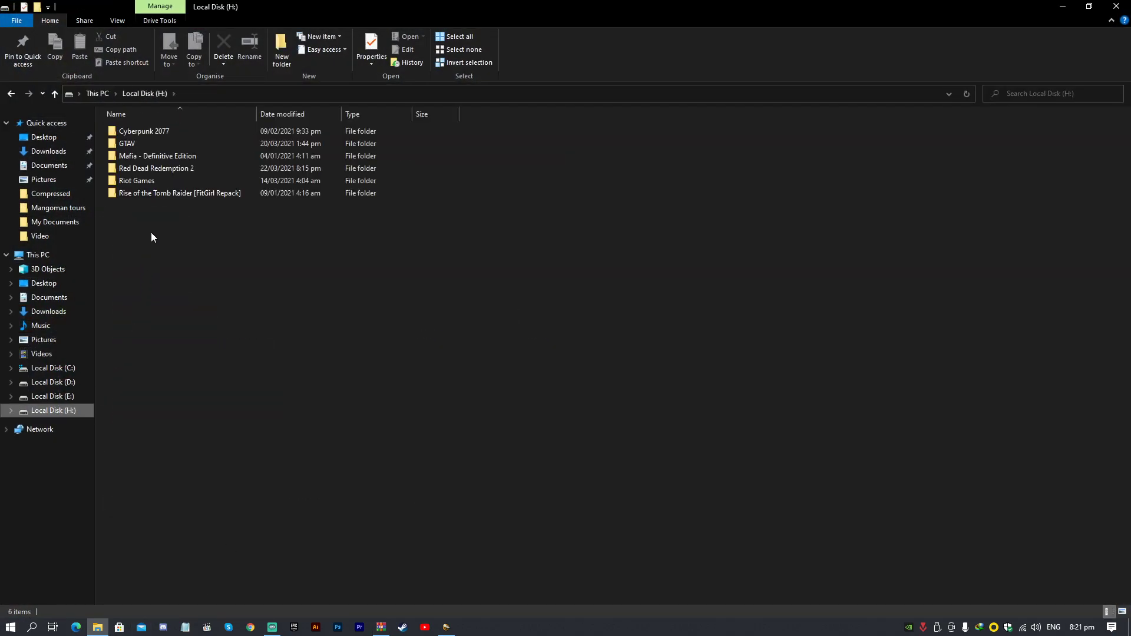
double_click(153, 170)
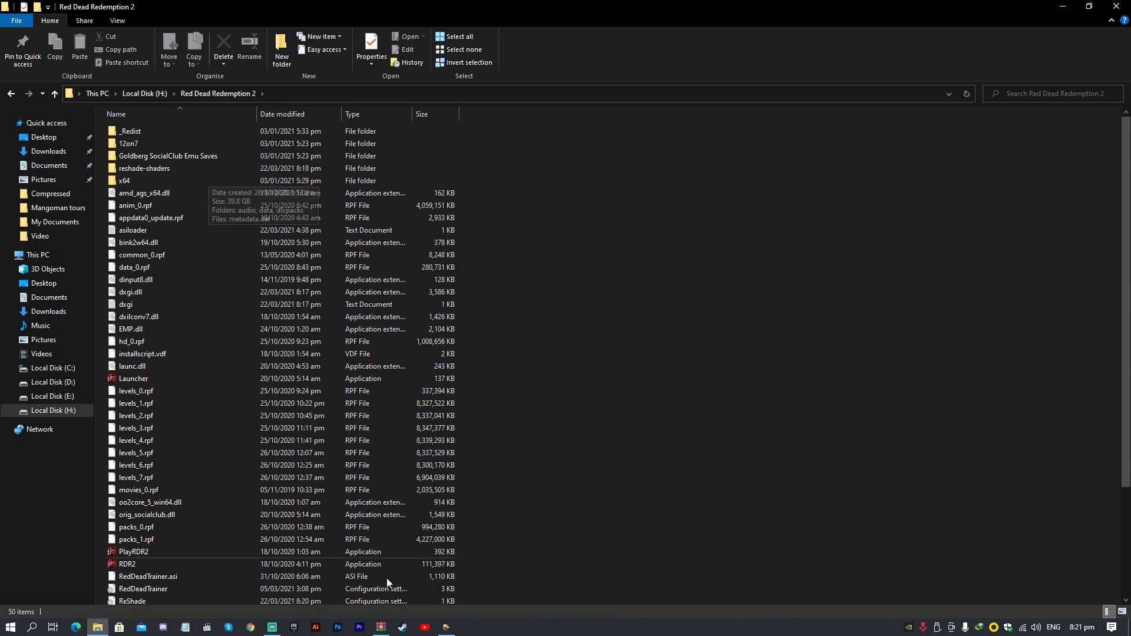
Drag rdr2_photorealistic_3.0.ini from the preset archive into the game folder.
click(380, 628)
double_click(543, 121)
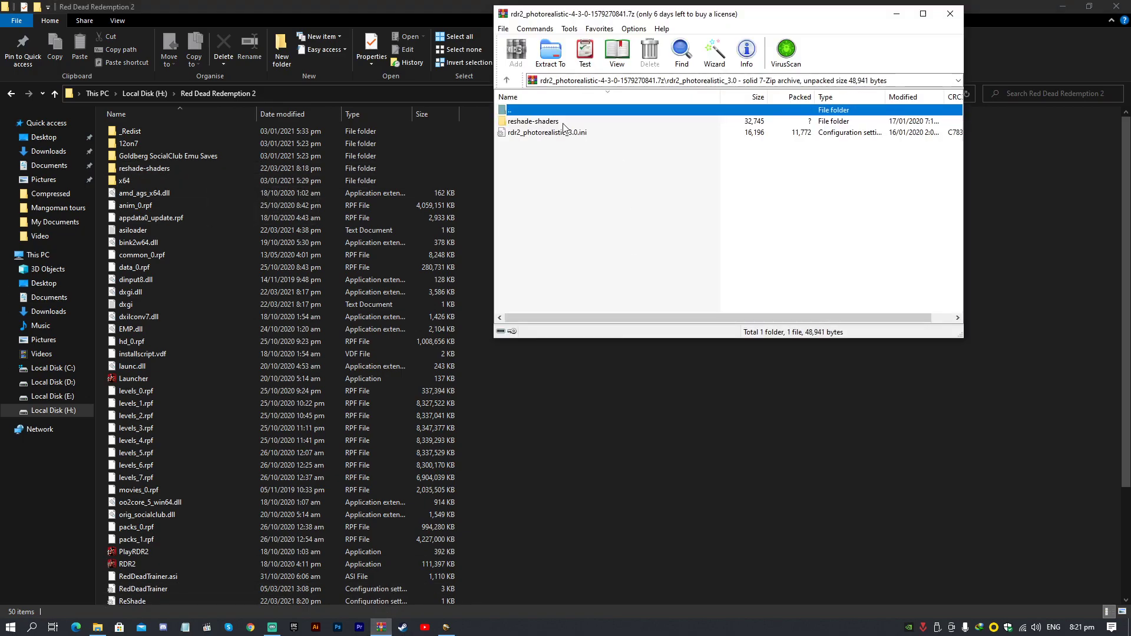
click(559, 132)
drag(559, 132, 651, 433)
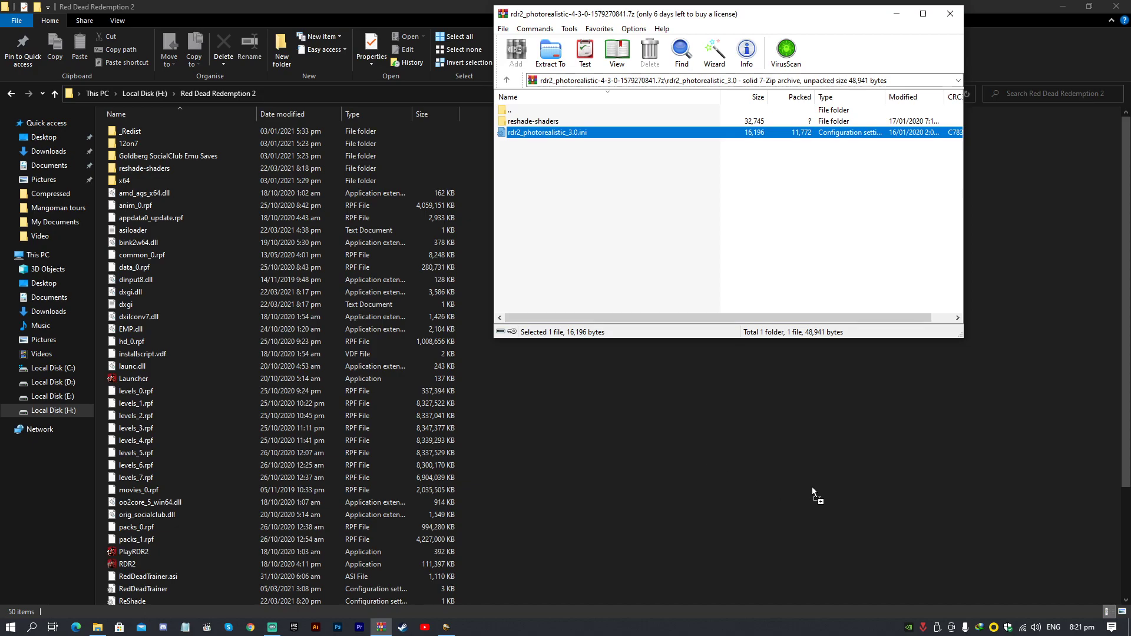
drag(812, 487, 812, 486)
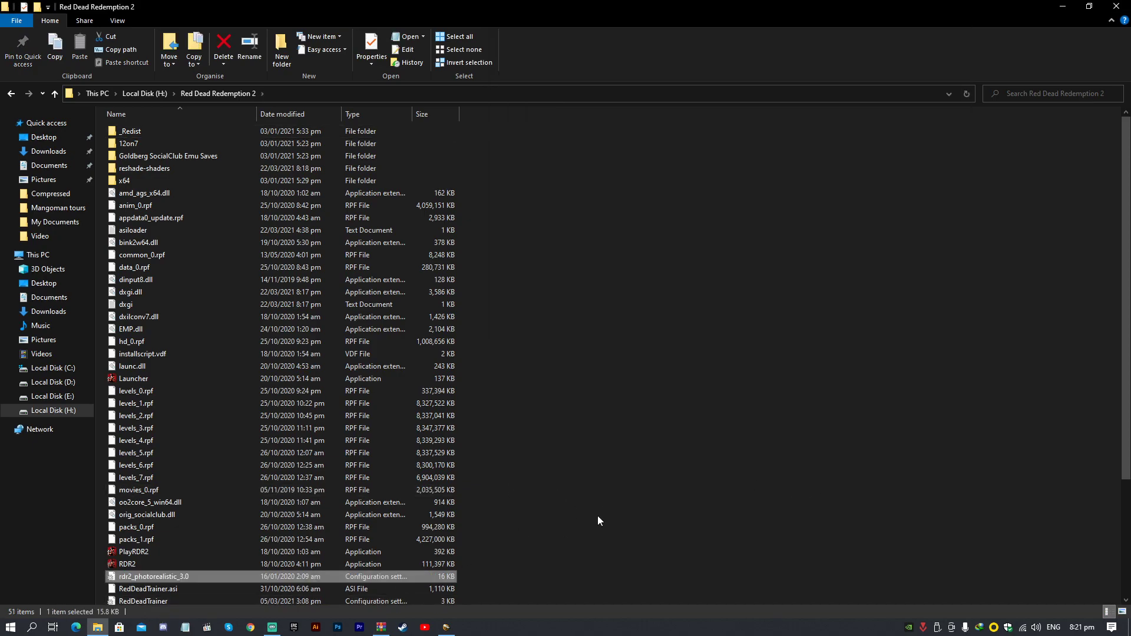
Launch Red Dead Redemption 2 from RDR2.exe's right-click Open command.
right_click(133, 564)
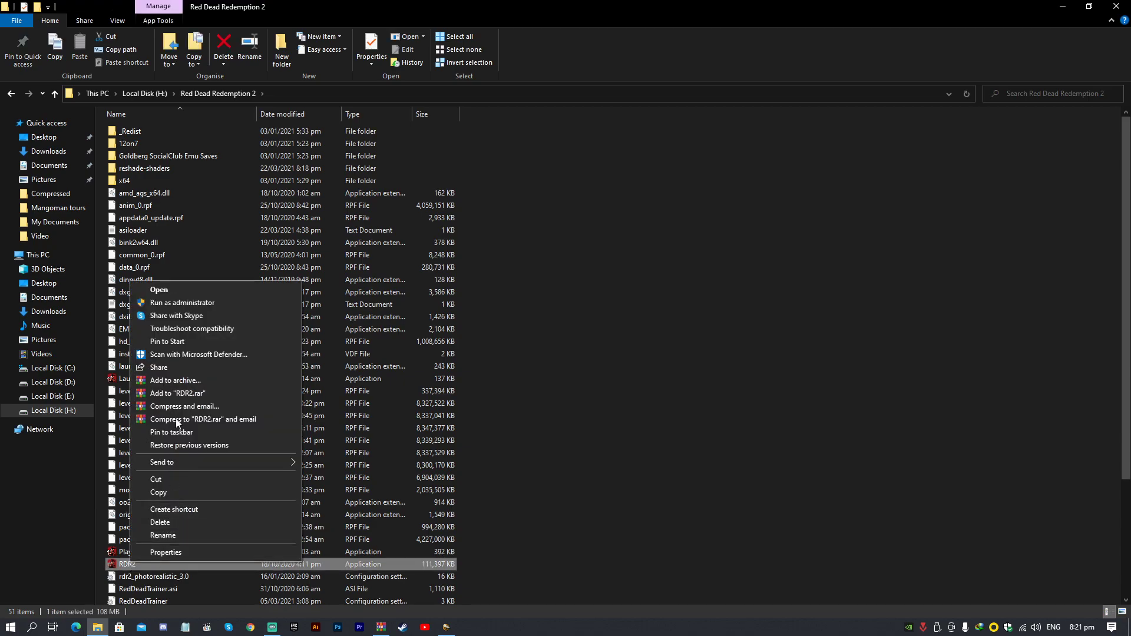
click(178, 291)
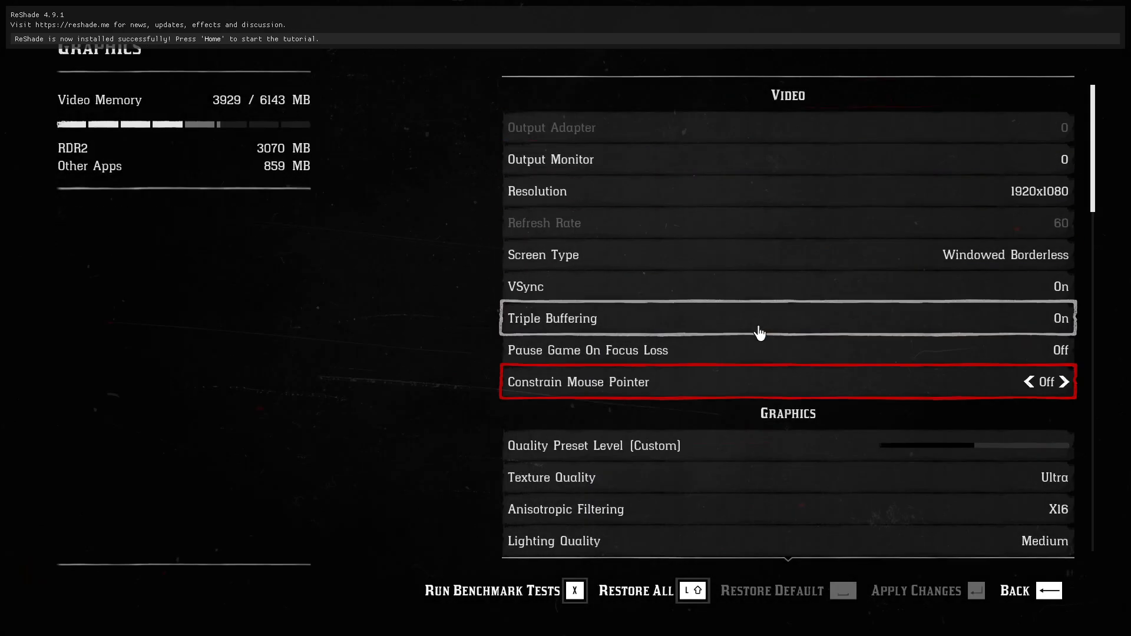
Try Vulkan for the Graphics API, then leave it on DirectX 12.
key(Down)
key(Down)
key(Down)
key(Down)
key(Down)
key(Down)
key(Down)
key(Down)
key(Down)
key(Down)
key(Down)
key(Down)
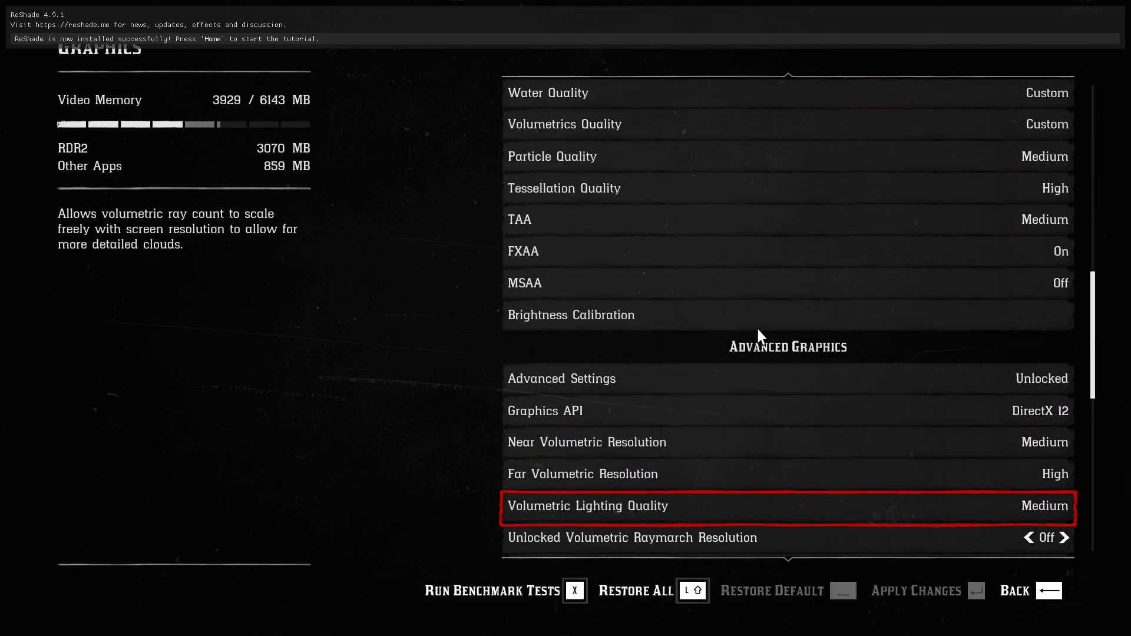
key(Down)
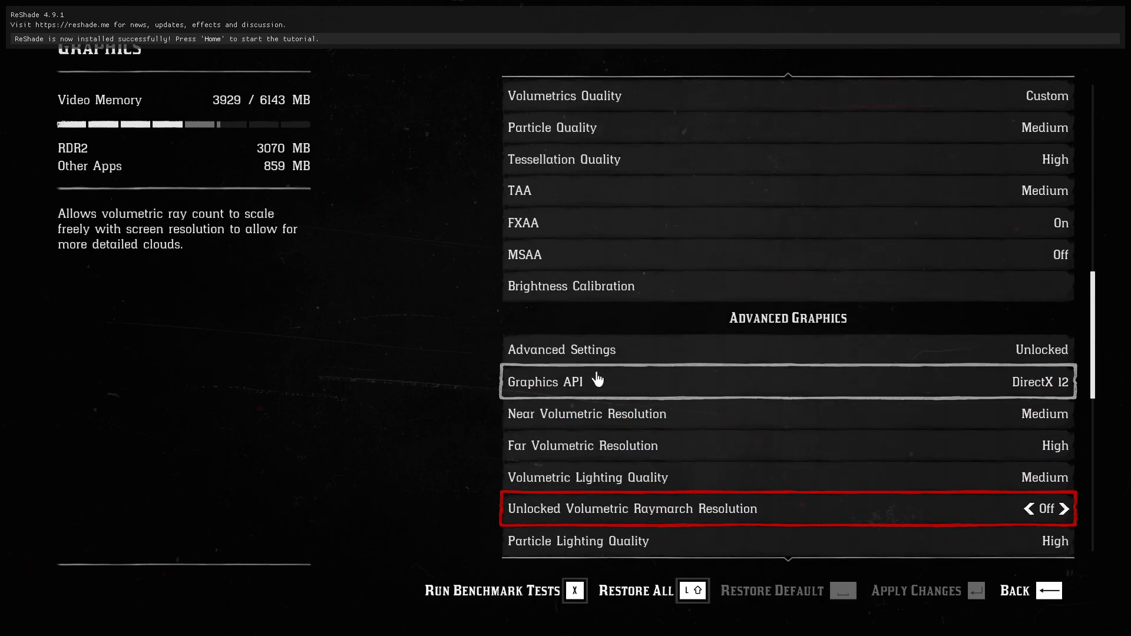
click(1052, 383)
click(1064, 383)
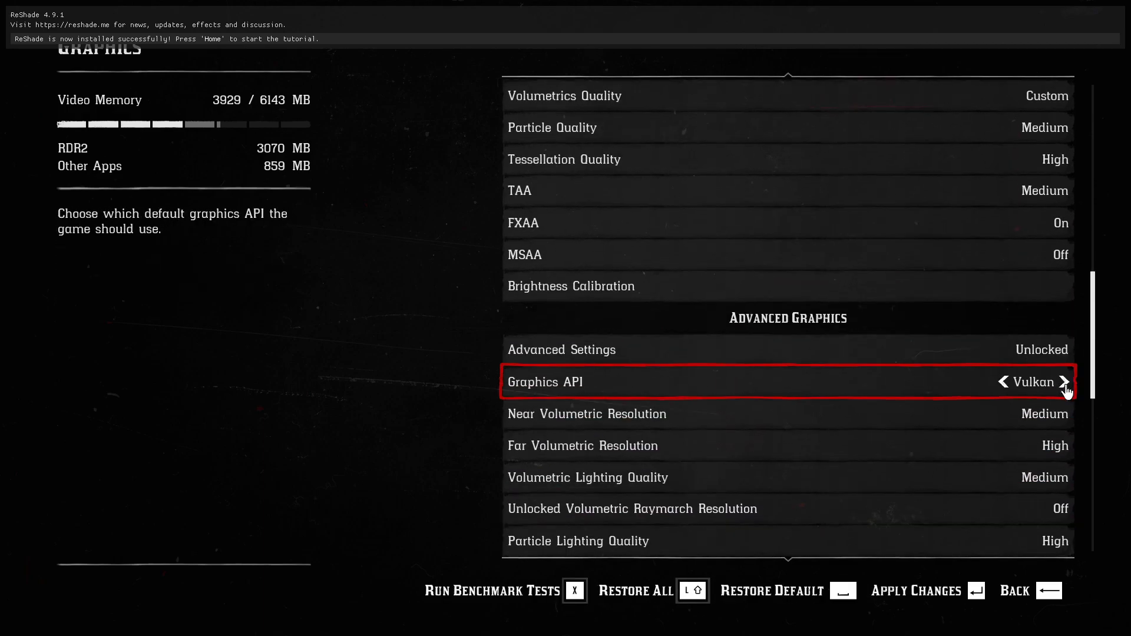
click(1004, 382)
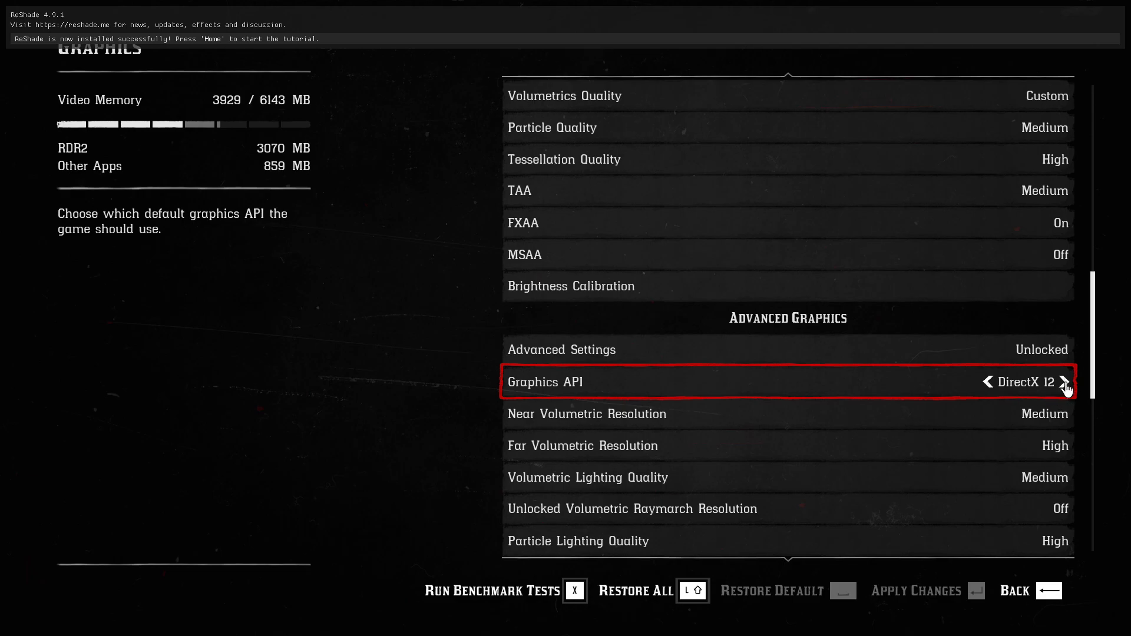
click(1066, 383)
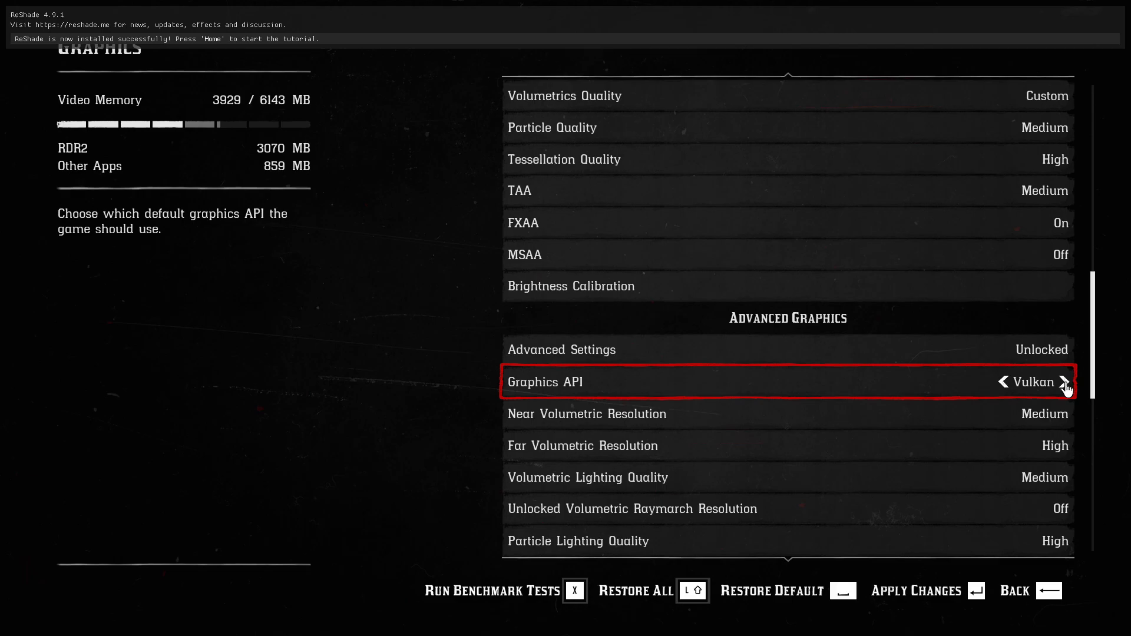
click(1005, 382)
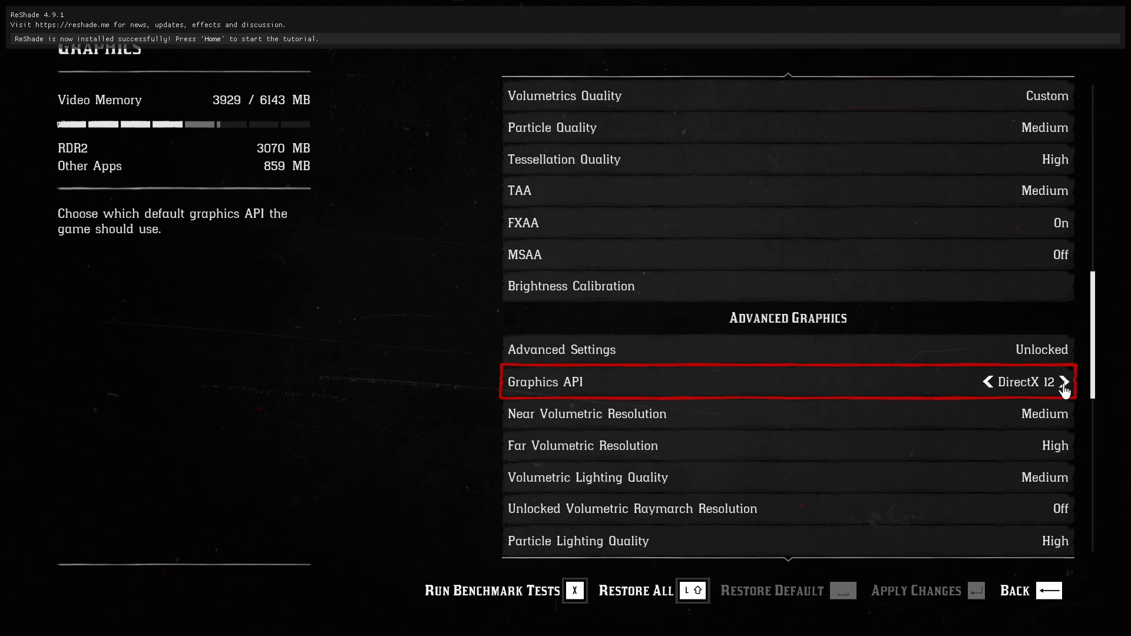
scroll(1008, 438, up, 2)
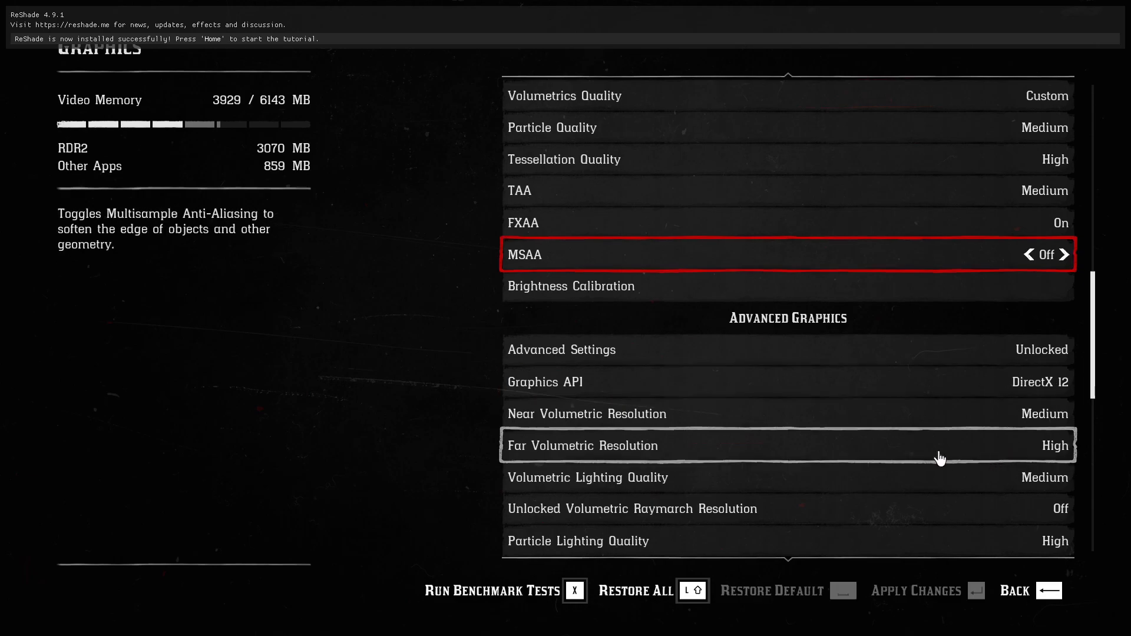
scroll(1008, 437, up, 1)
Back out of the settings to the main menu and start Story mode.
click(1017, 591)
click(1028, 596)
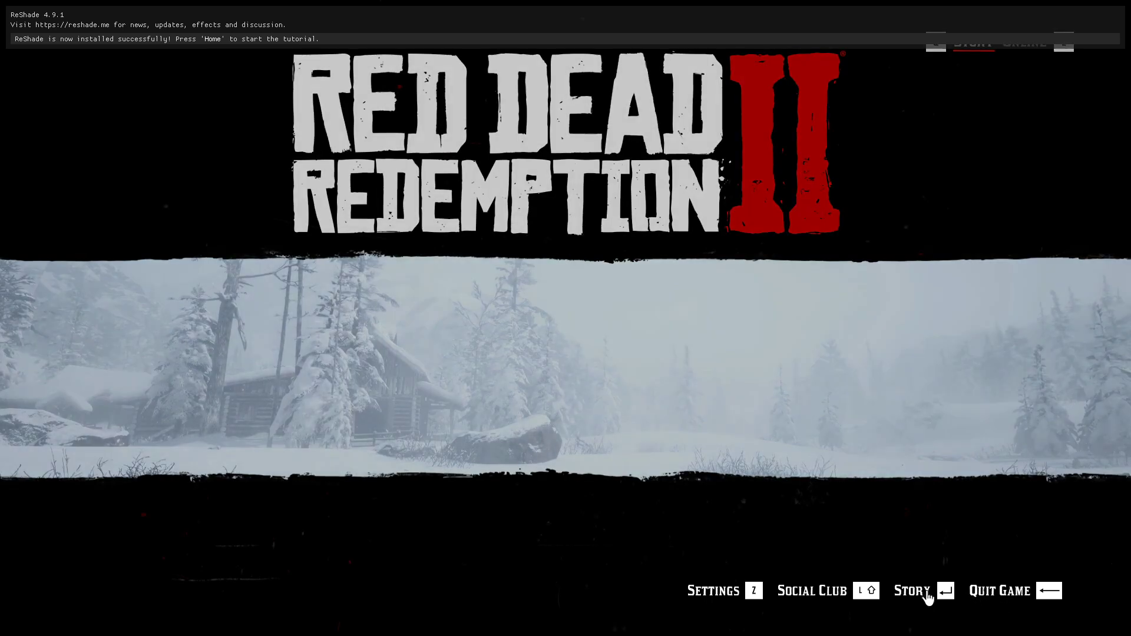
click(913, 591)
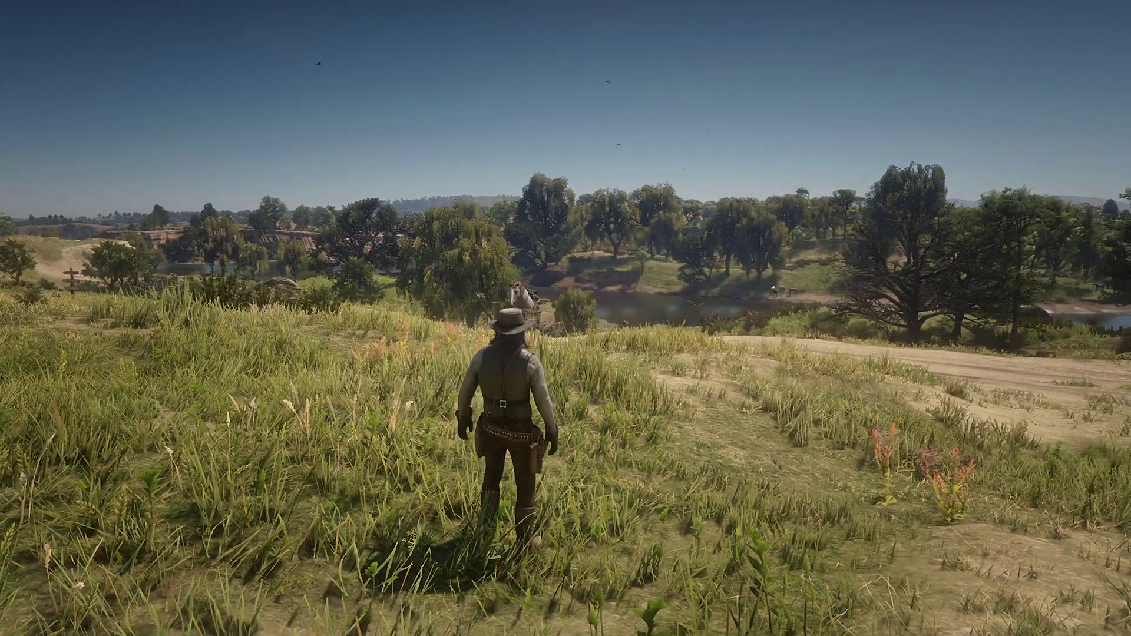
Bring up the ReShade overlay with the Home key during gameplay.
key(Home)
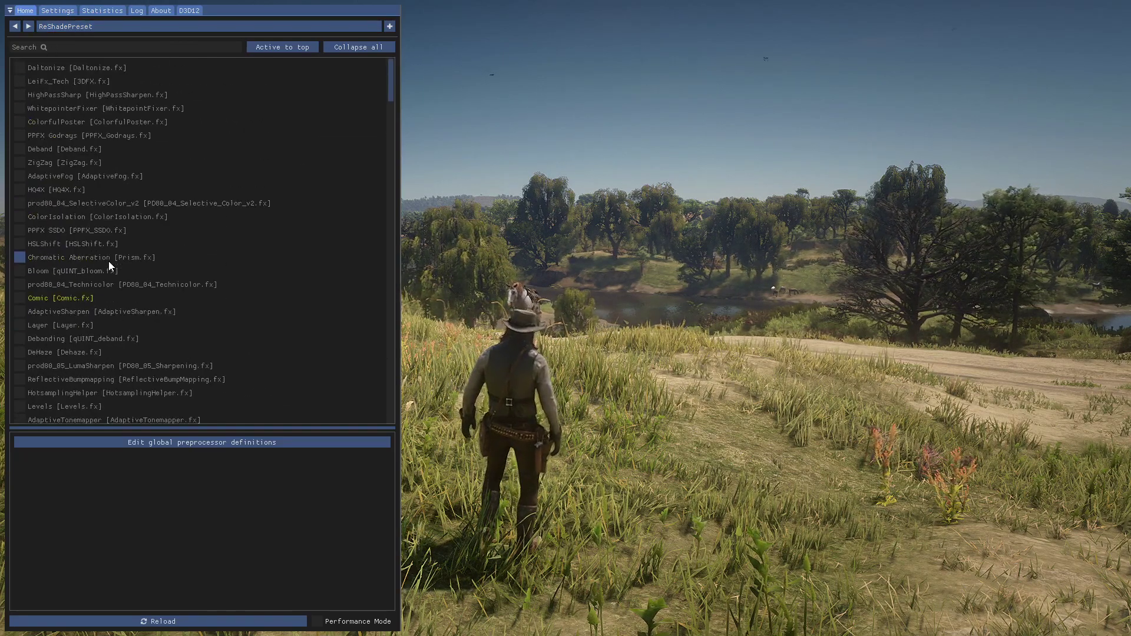
Load the rdr2_photorealistic_3.0.ini preset and untick AdaptiveSharpen.
click(99, 28)
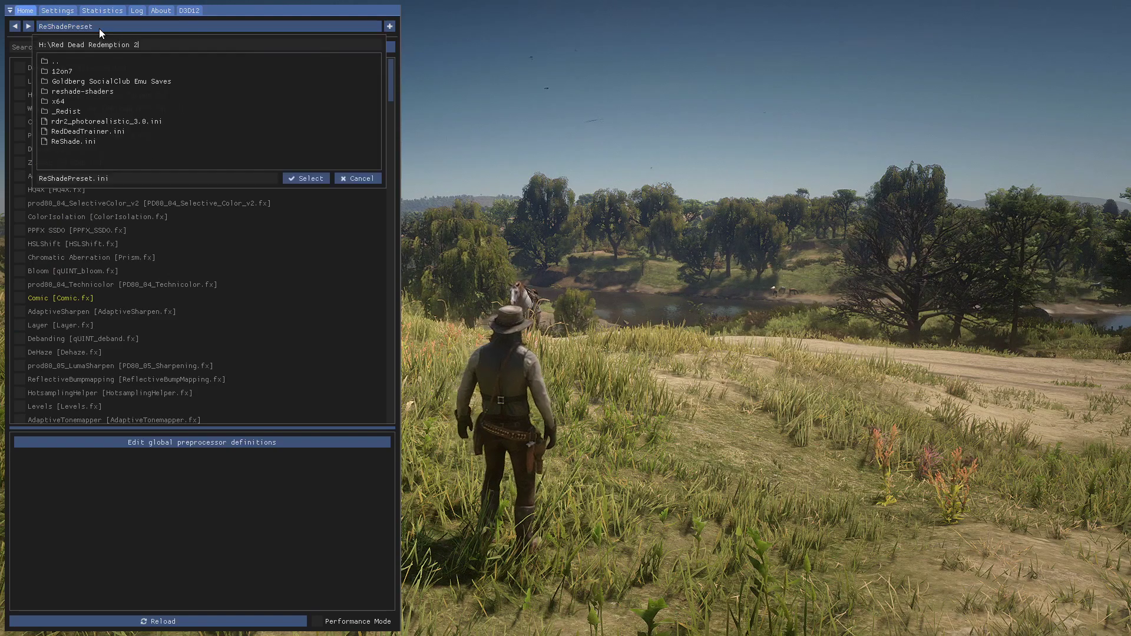
double_click(62, 121)
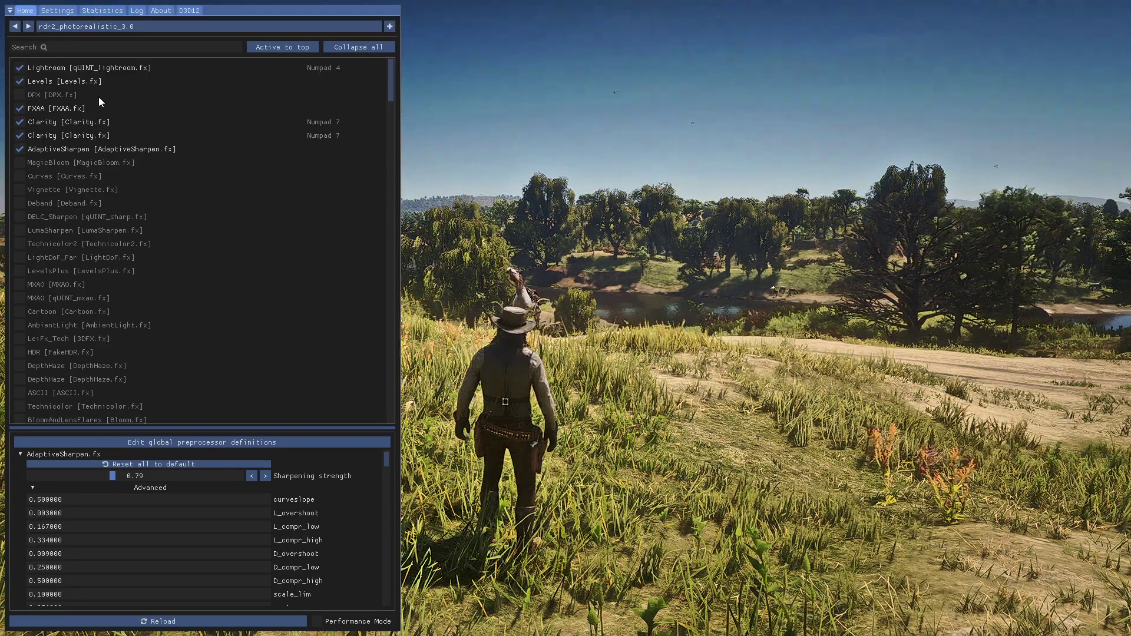
click(59, 152)
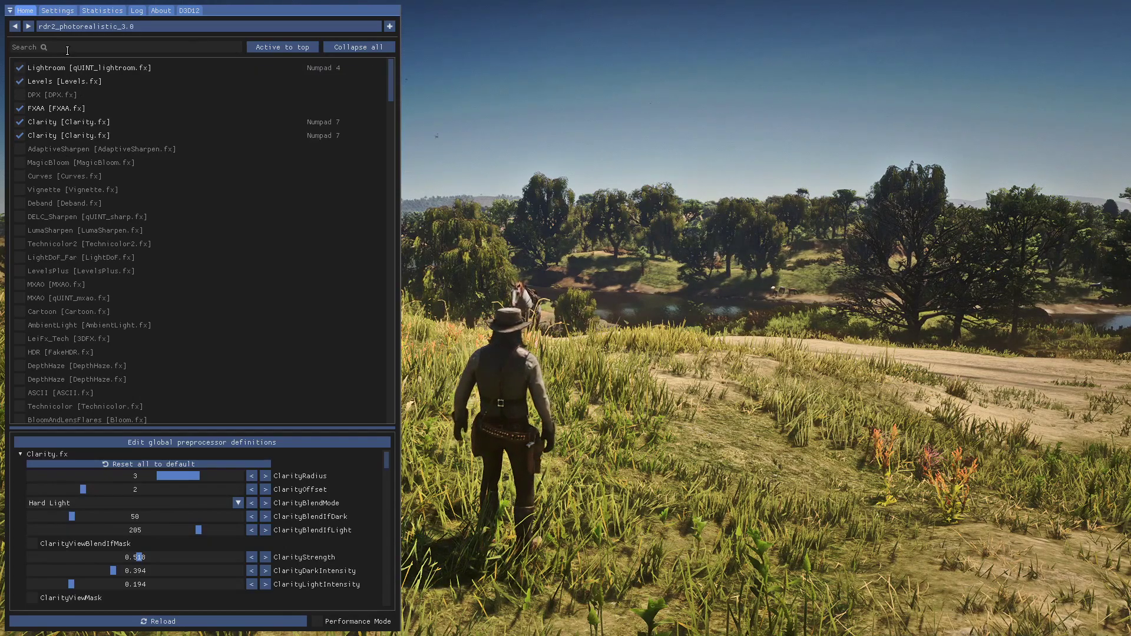
text(c)
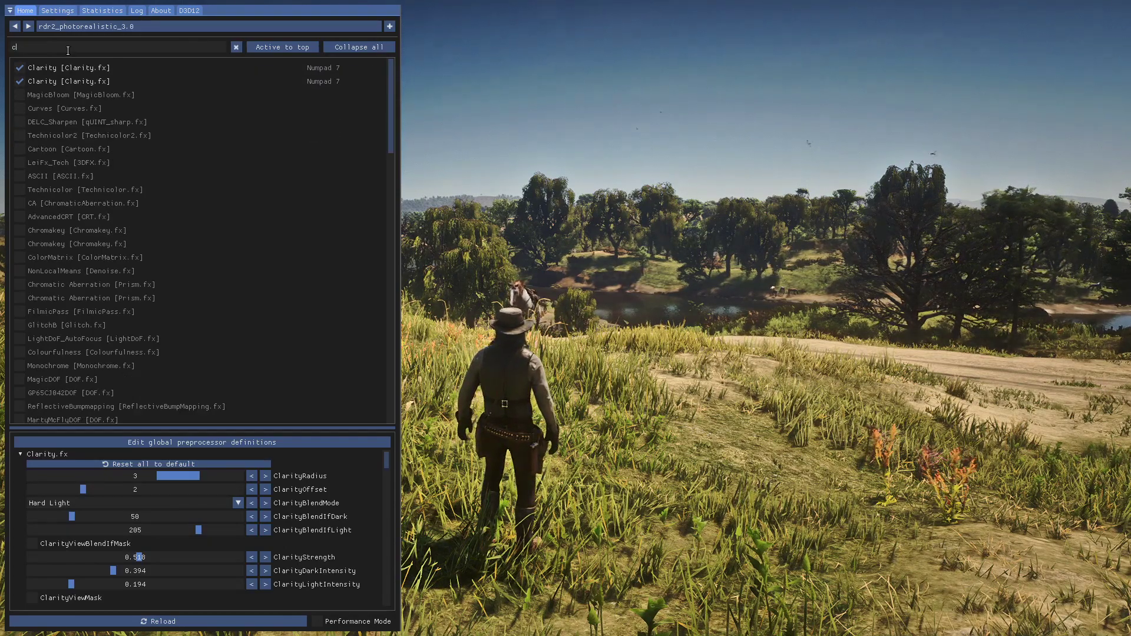
text(olo)
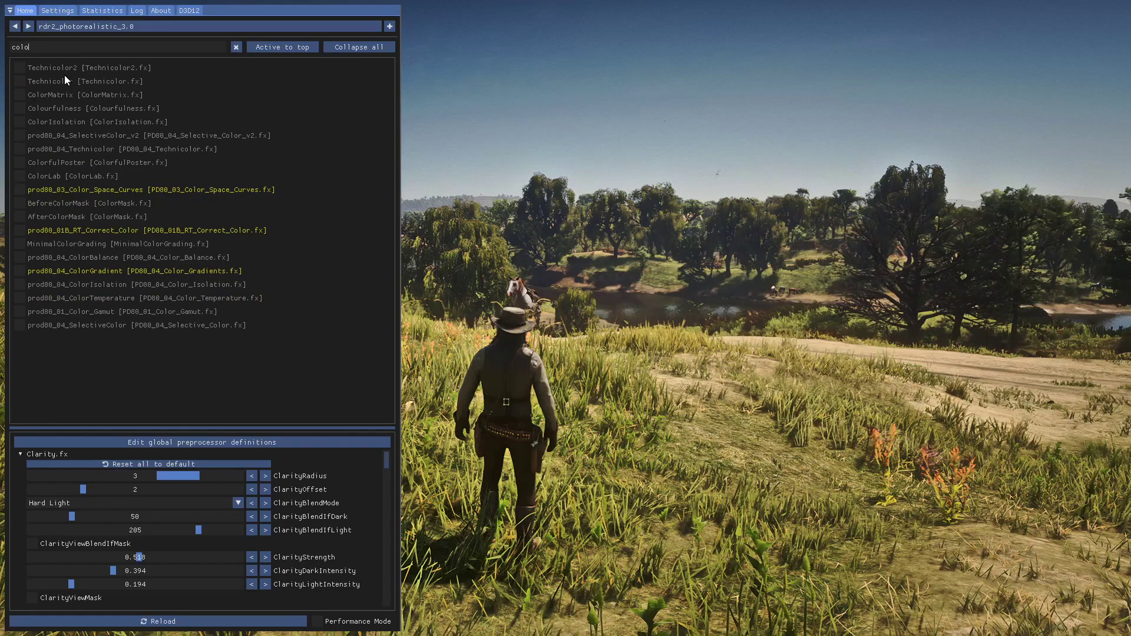
Enable Colourfulness [Colourfulness.fx] on the photorealistic preset, then close the overlay with Home.
click(69, 163)
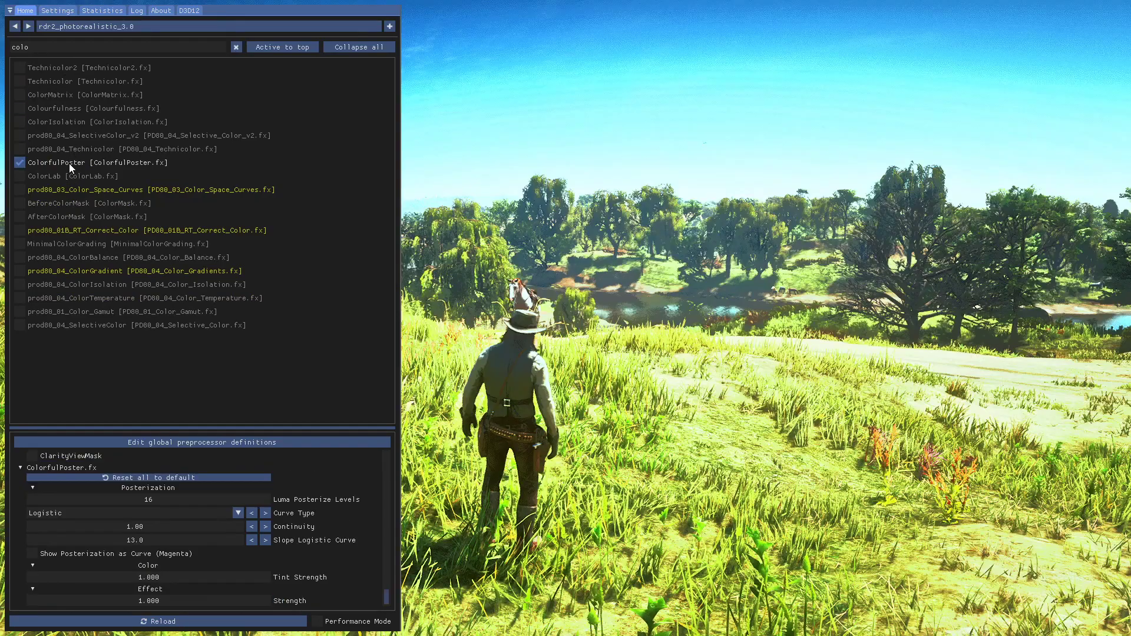
click(62, 109)
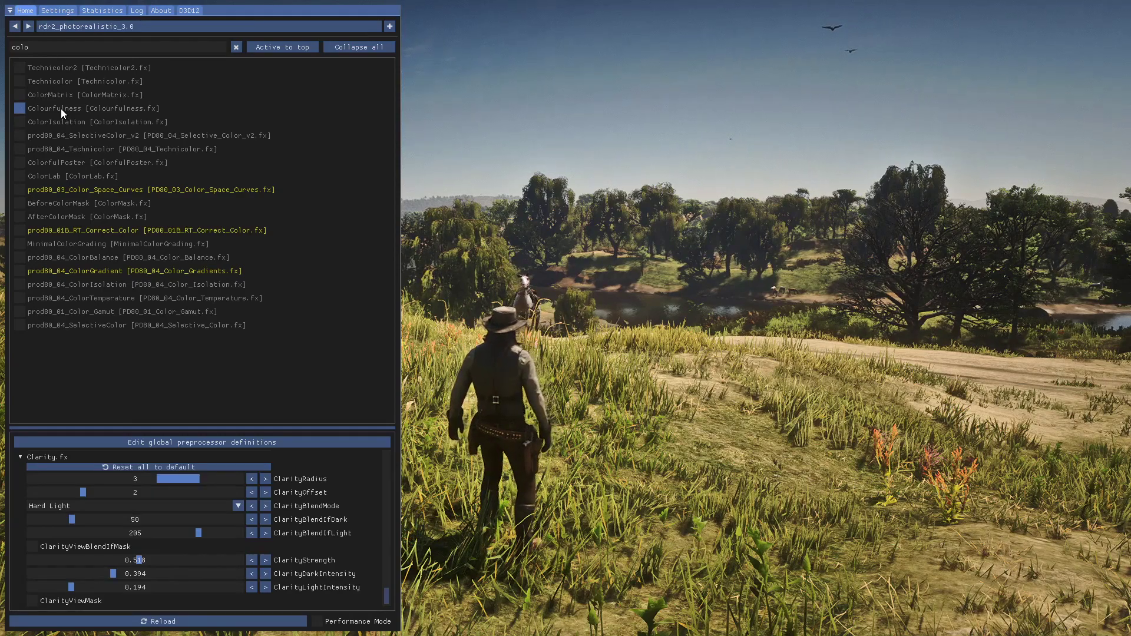
click(76, 108)
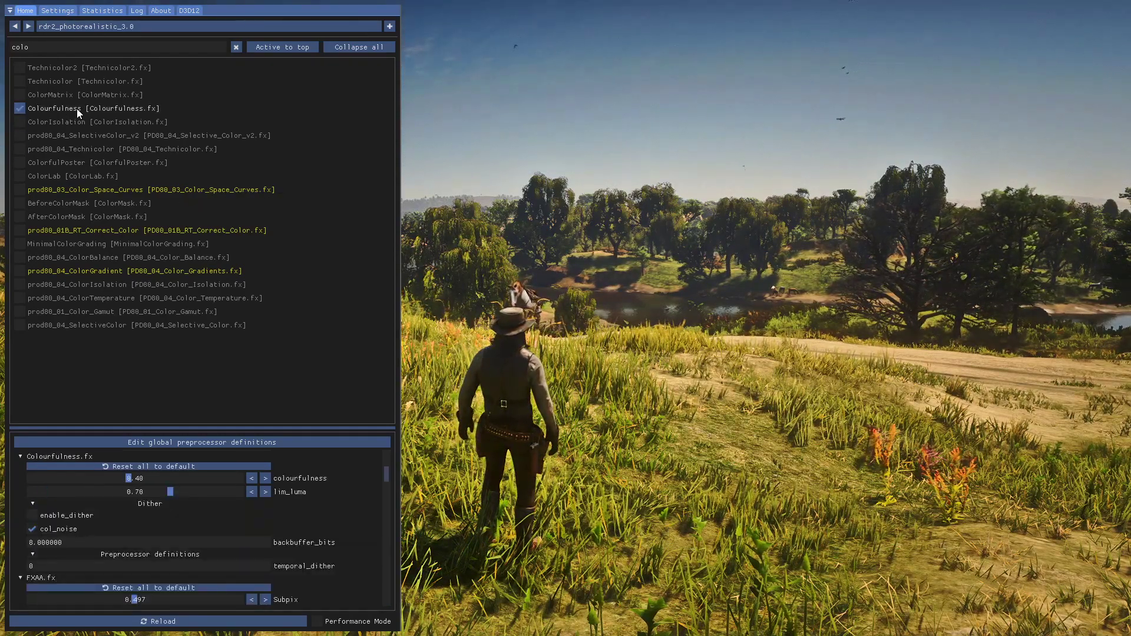
key(Home)
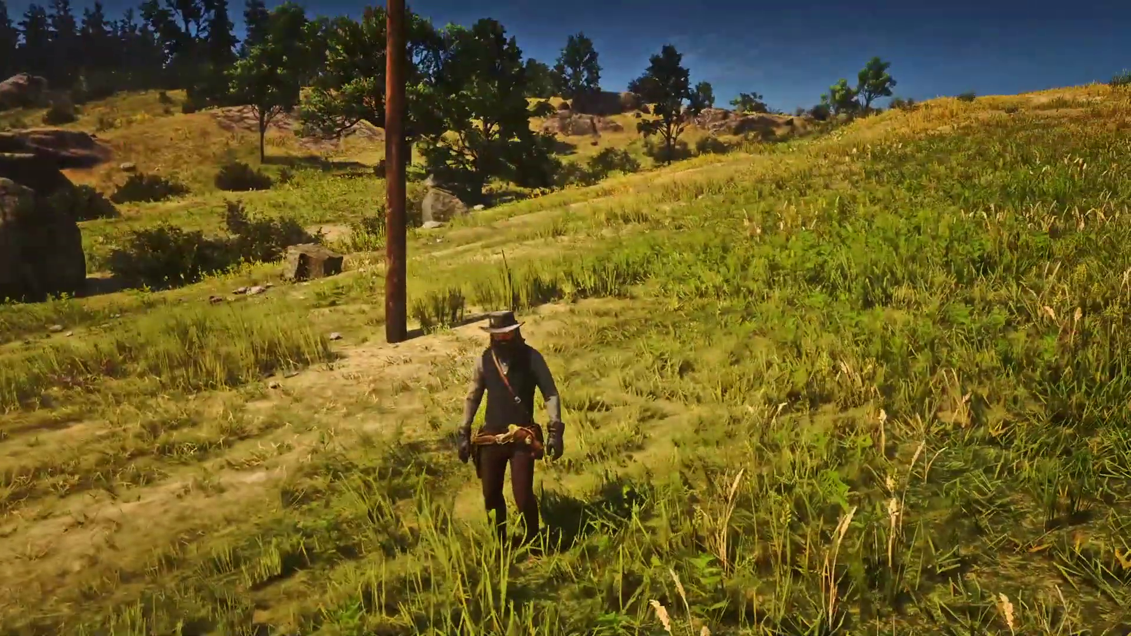